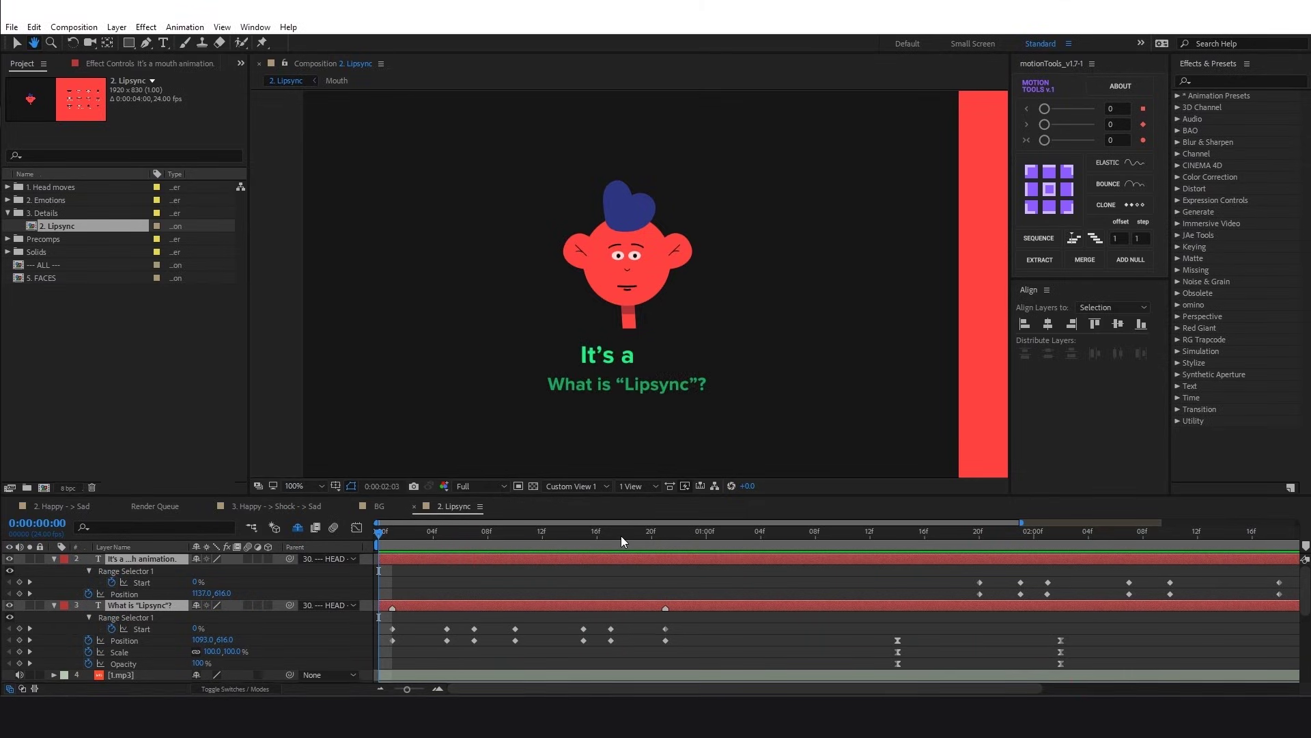
Stop the 2. Lipsync preview and pan the viewer to show the mouth-shapes chart.
drag(621, 535, 284, 564)
mouse_move(775, 270)
mouse_down()
mouse_move(287, 266)
mouse_move(307, 268)
mouse_up()
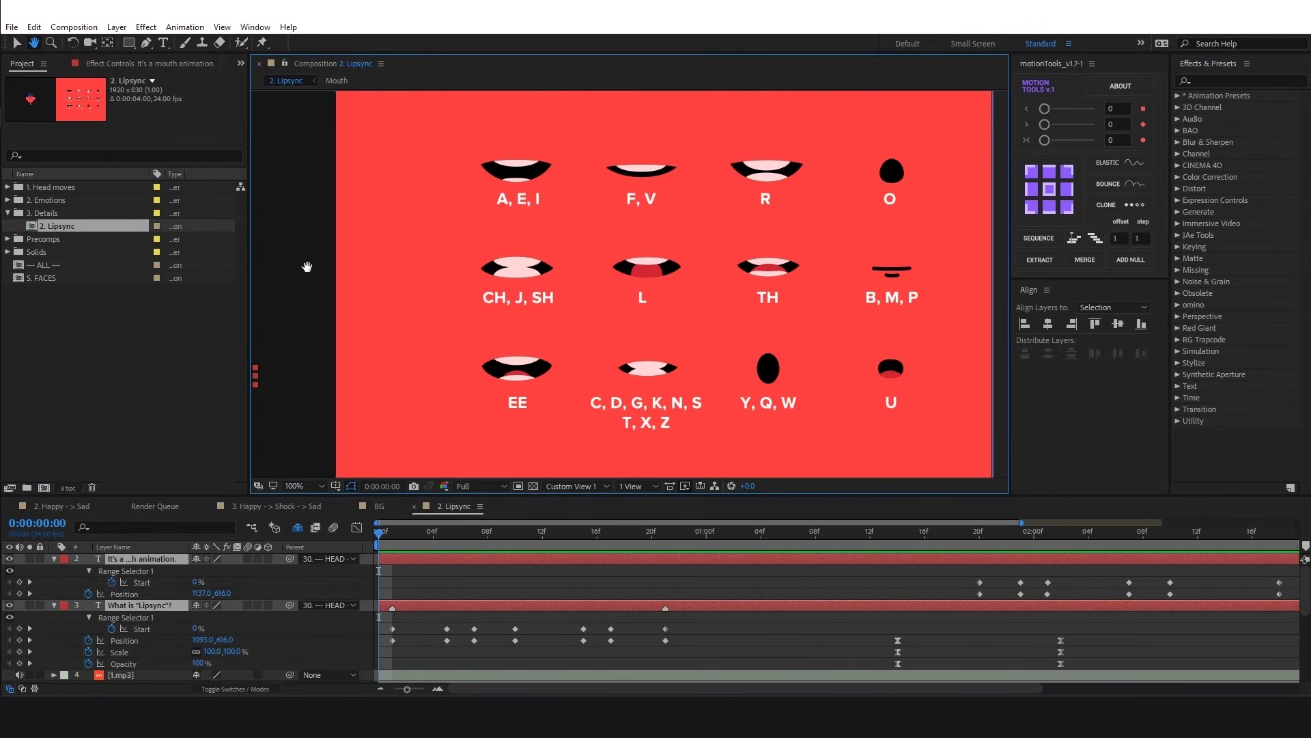
drag(405, 225, 396, 228)
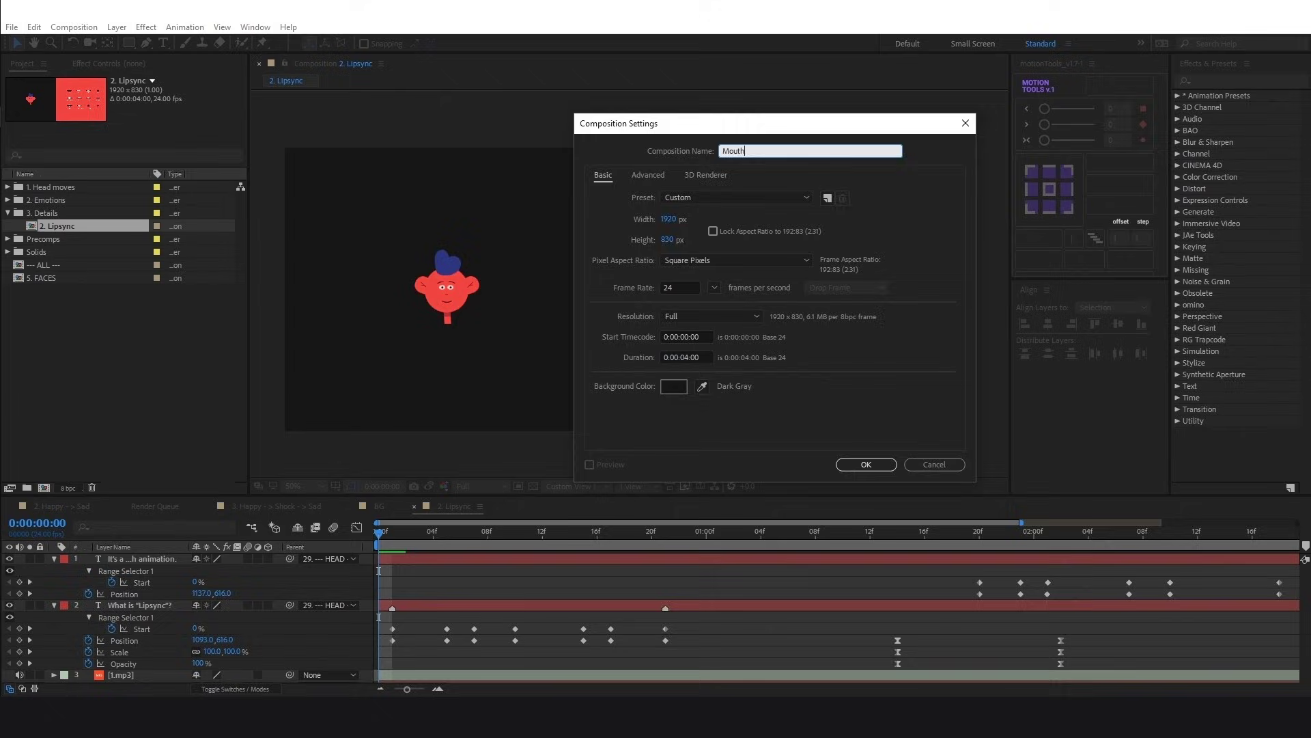
Create the Mouth comp and paste in the mouth-shape layers copied from 2. Lipsync.
key(Return)
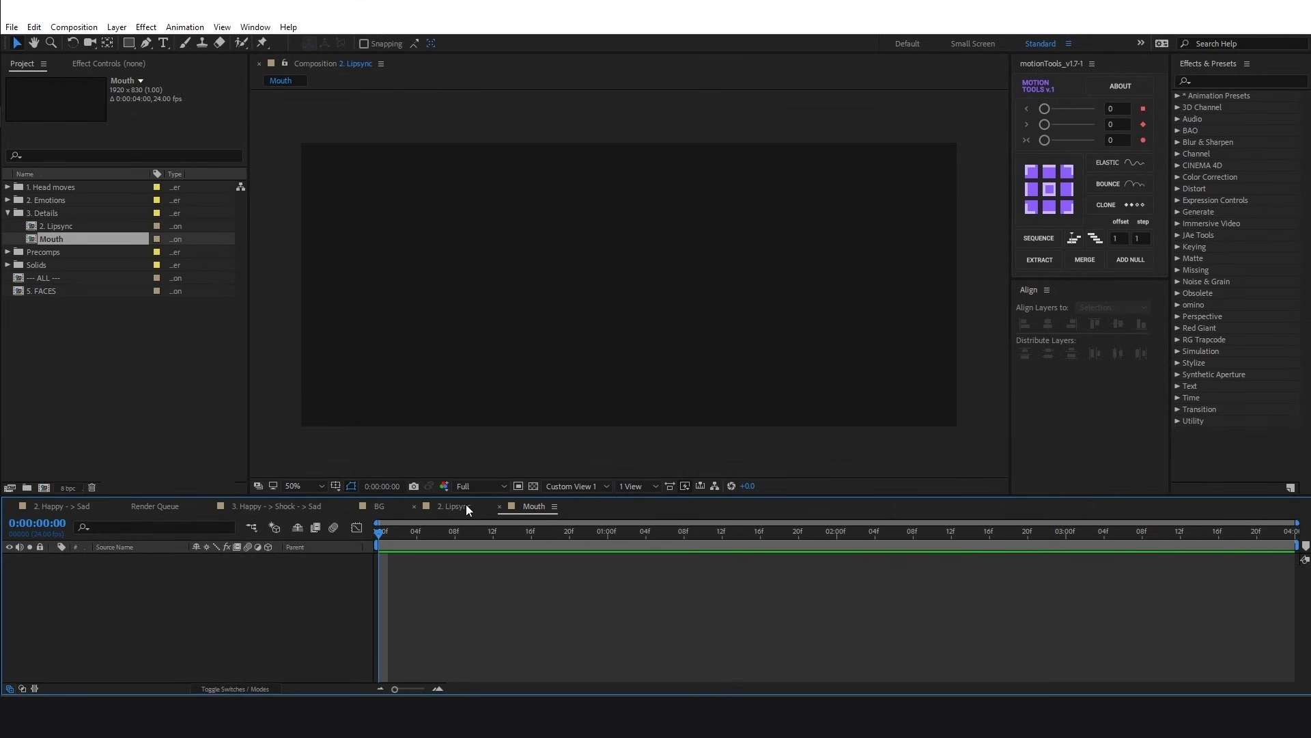
click(456, 506)
scroll(131, 600, down, 2)
scroll(130, 600, down, 5)
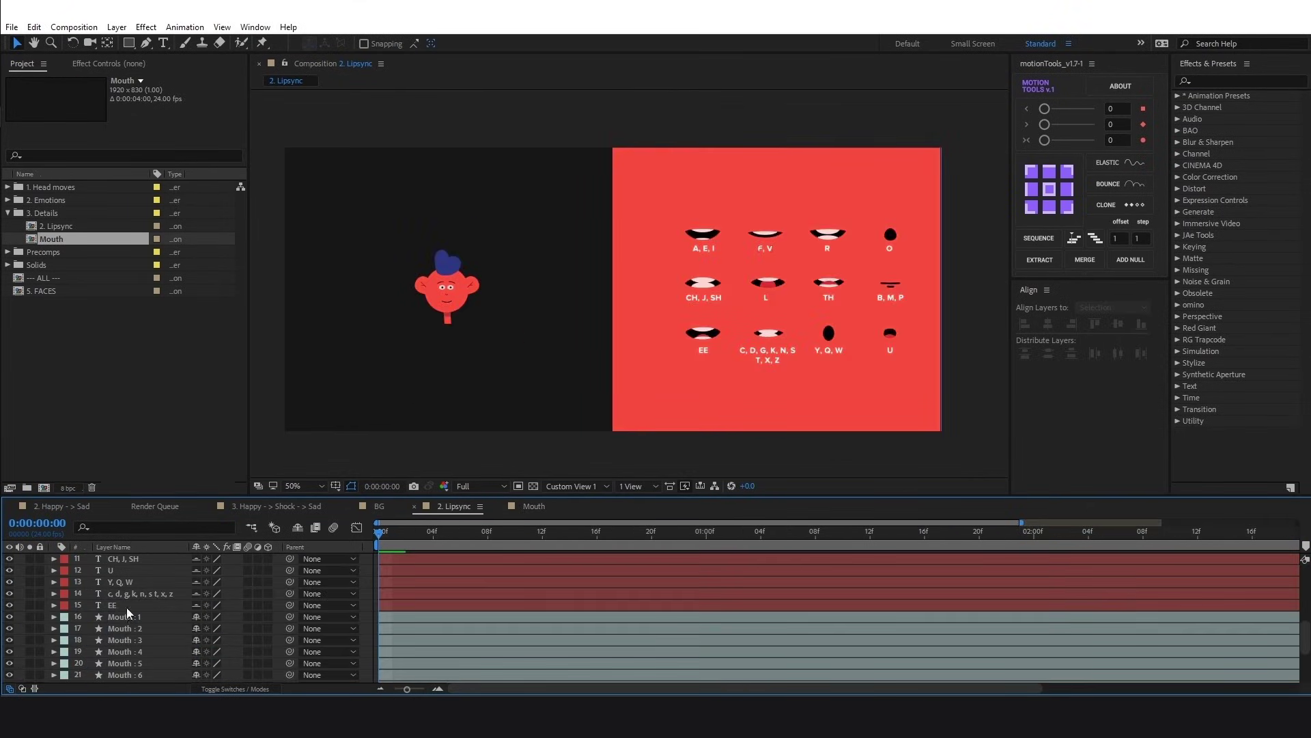
click(134, 618)
scroll(135, 617, down, 3)
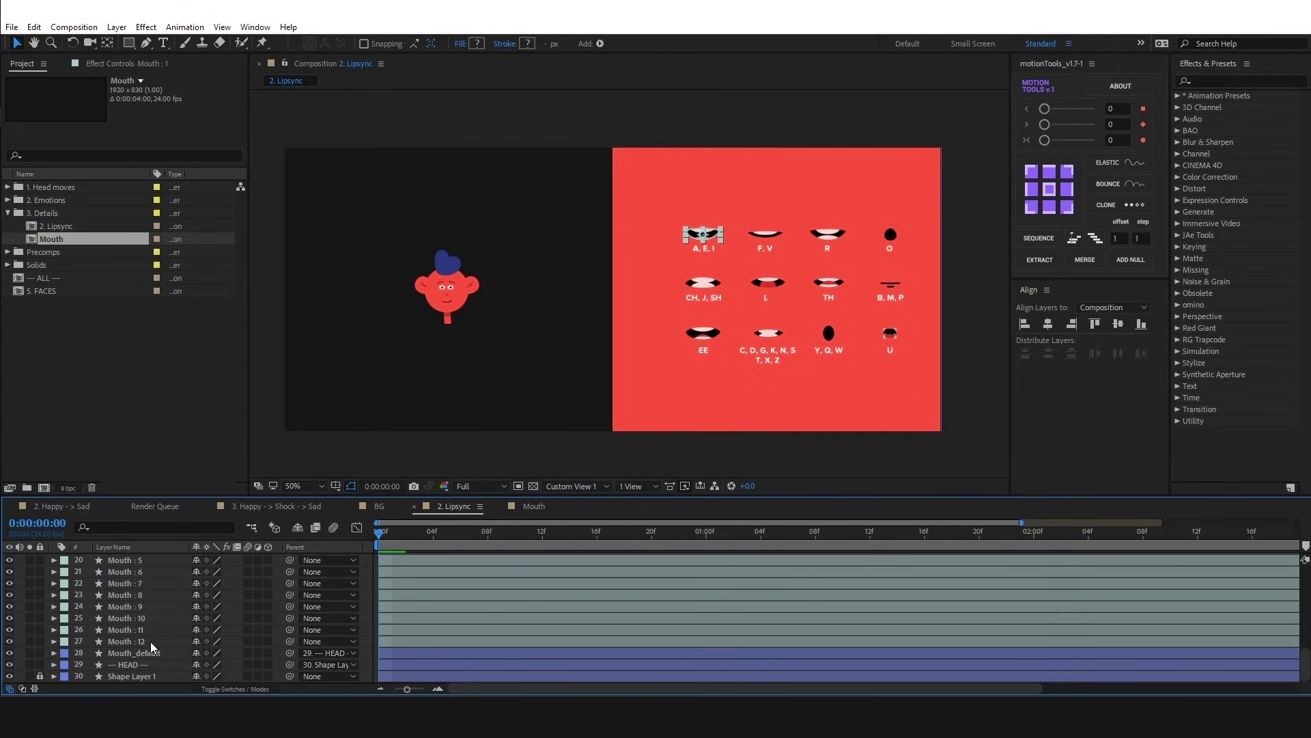
key(ctrl+a)
key(ctrl+c)
click(534, 506)
key(ctrl+v)
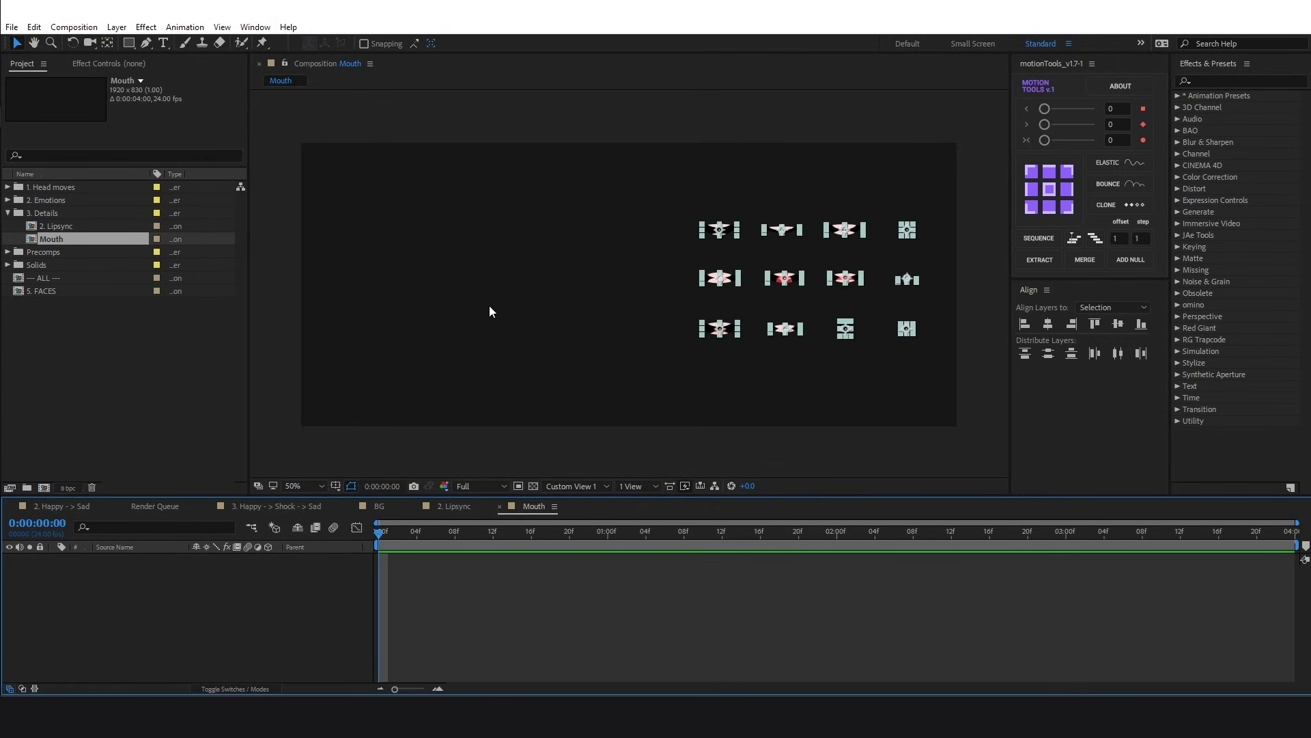
Center all mouth layers horizontally and vertically to the composition, with transparency shown.
click(19, 579)
key(ctrl+a)
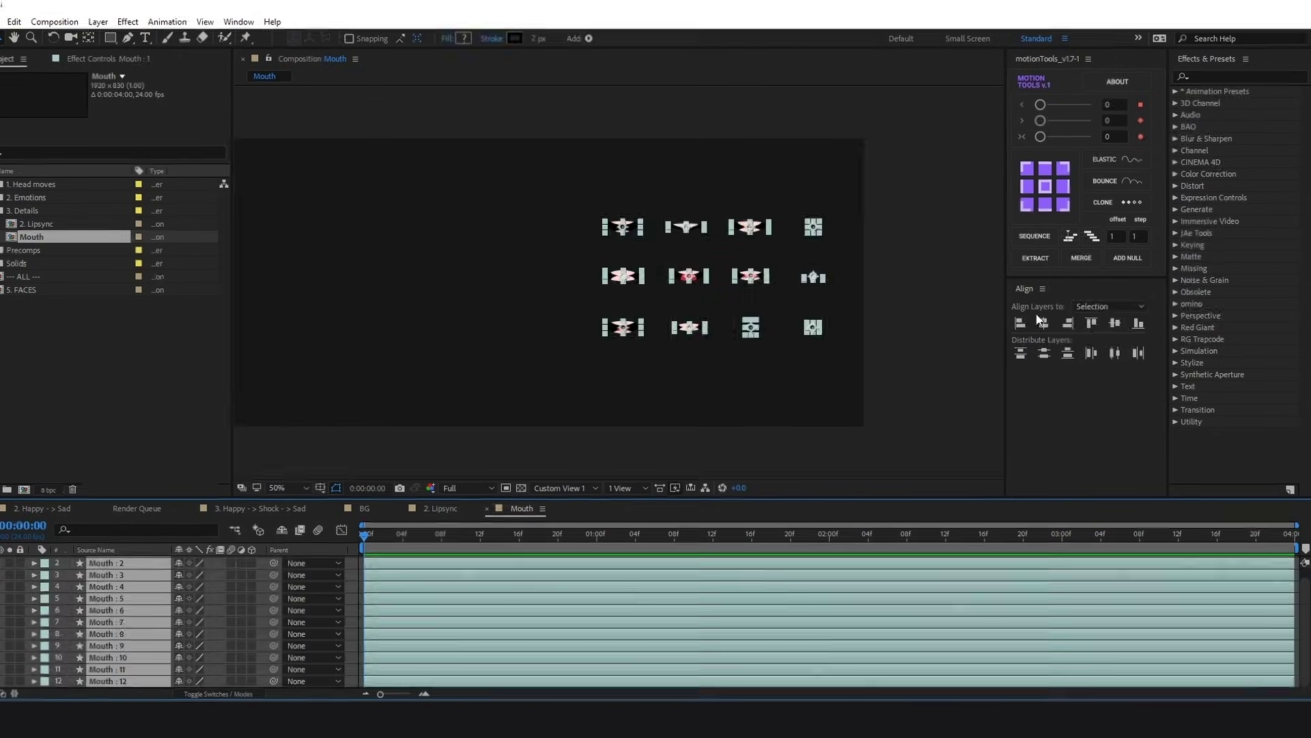
click(958, 254)
click(945, 308)
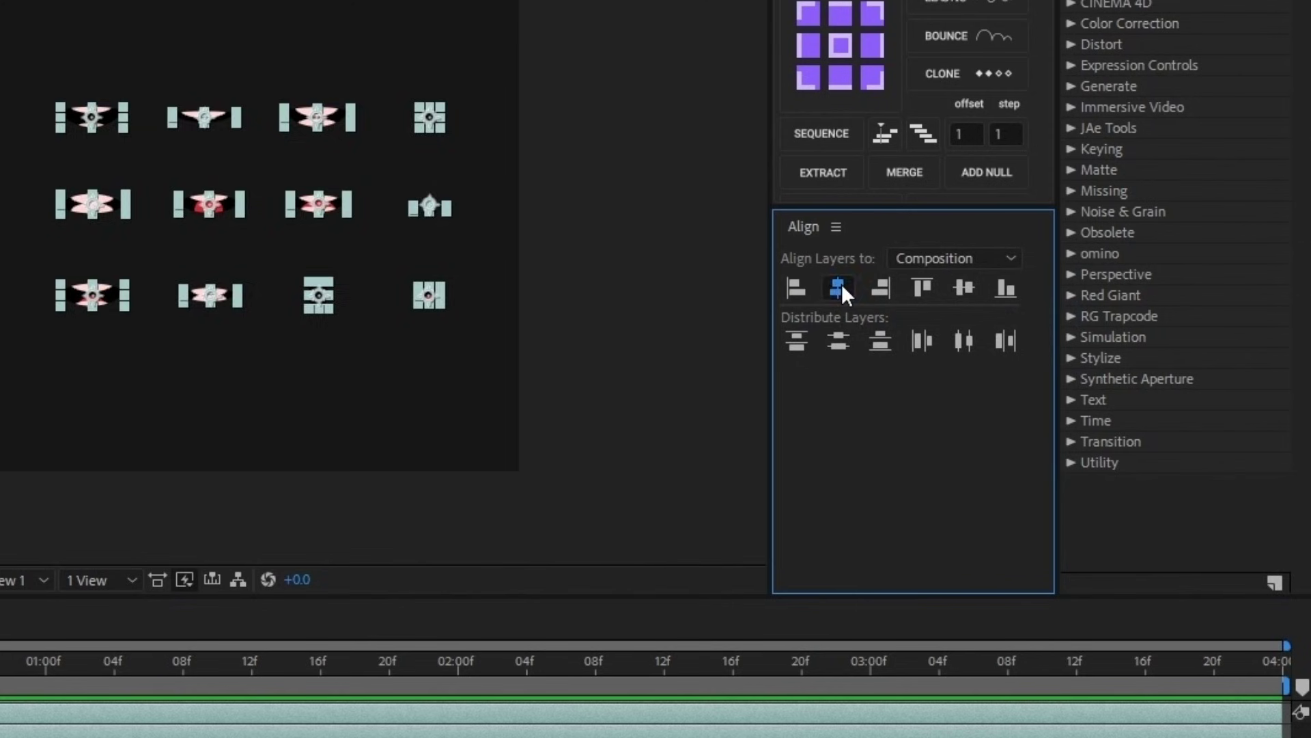
click(837, 290)
click(960, 280)
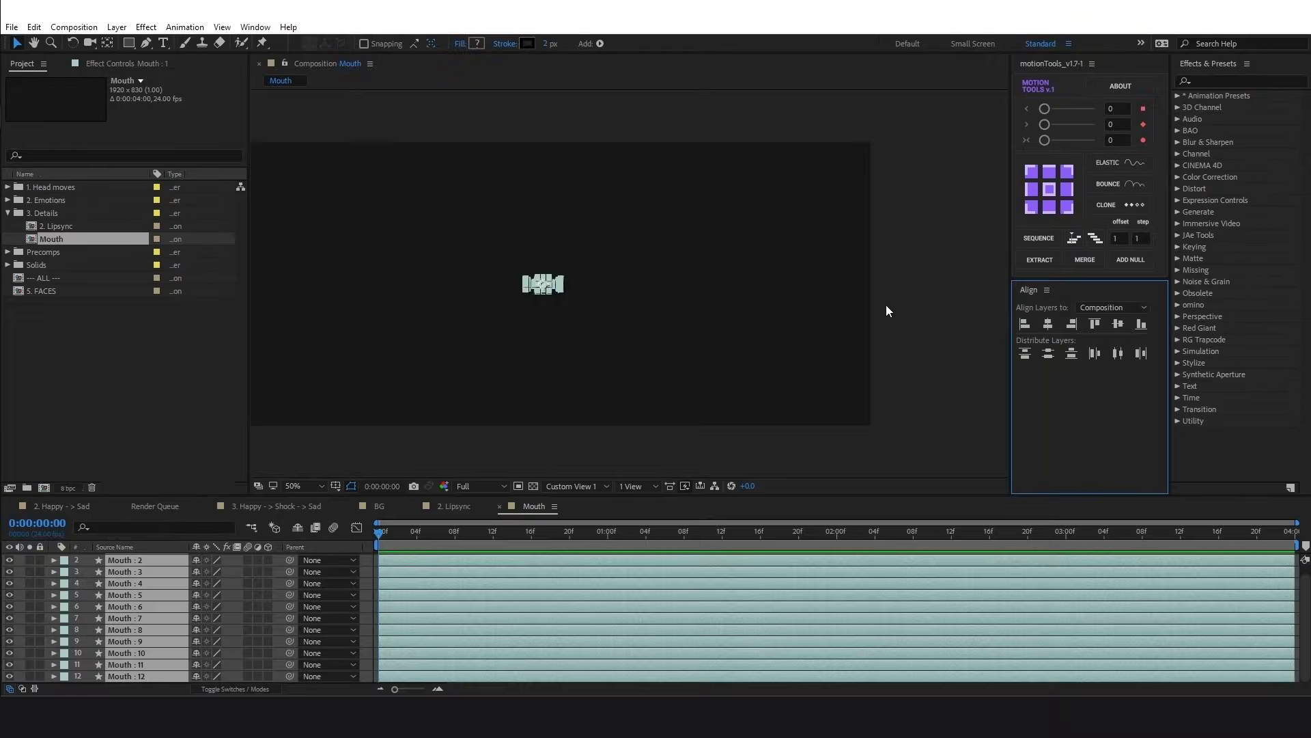
scroll(887, 304, up, 5)
click(517, 487)
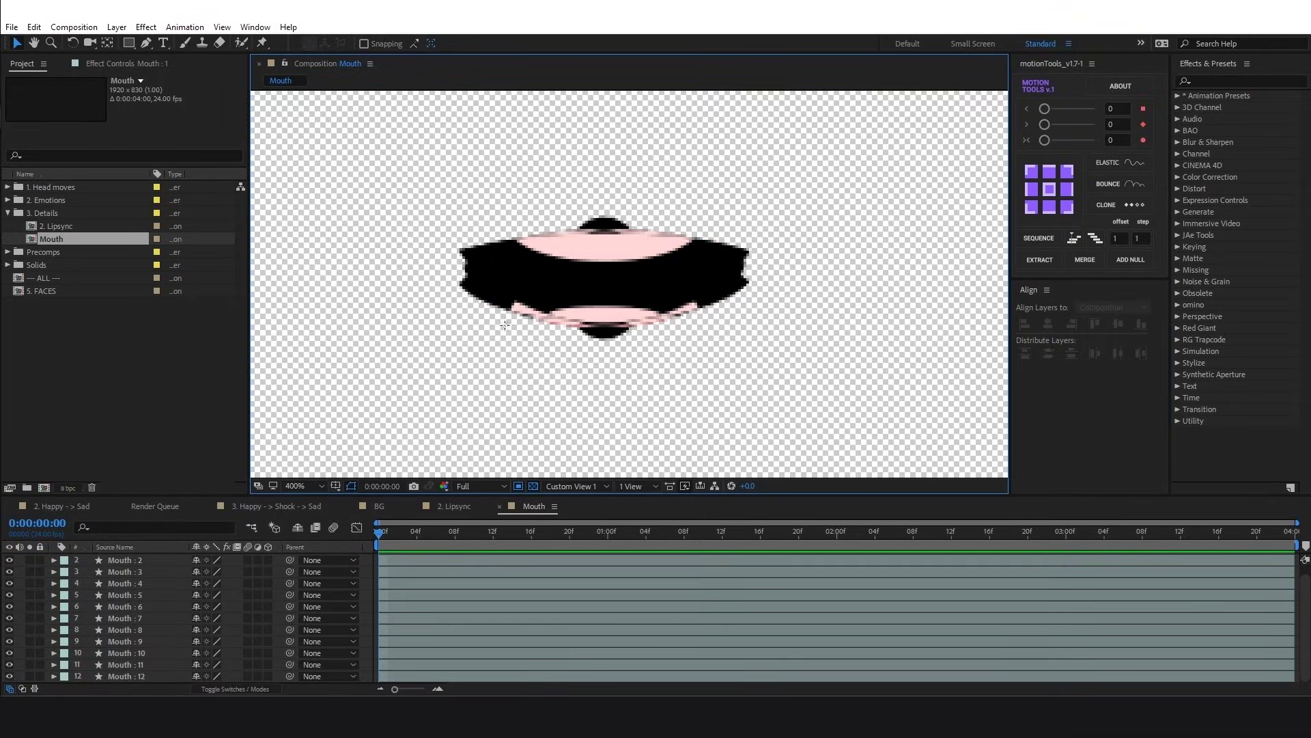
Crop the Mouth comp to a 123 x 62 region of interest around the mouths.
mouse_move(436, 185)
mouse_down()
mouse_move(584, 308)
mouse_move(776, 356)
mouse_up()
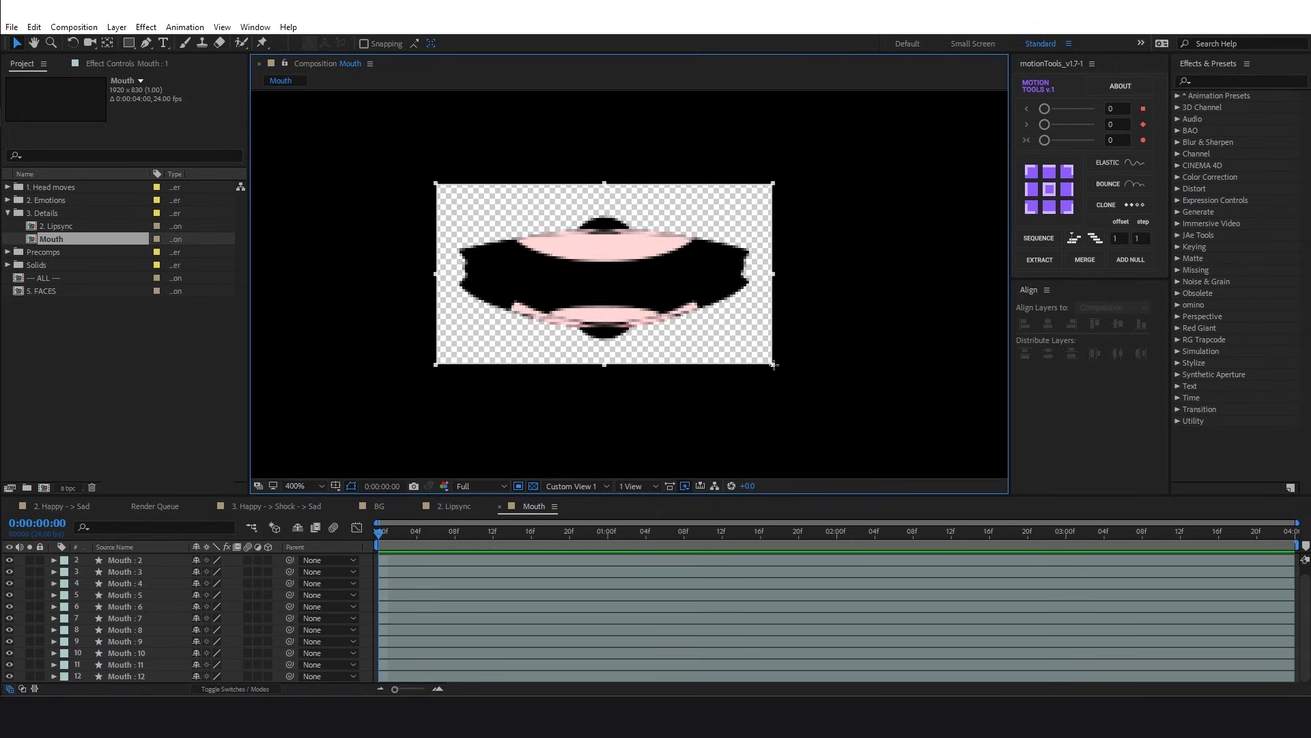
click(76, 26)
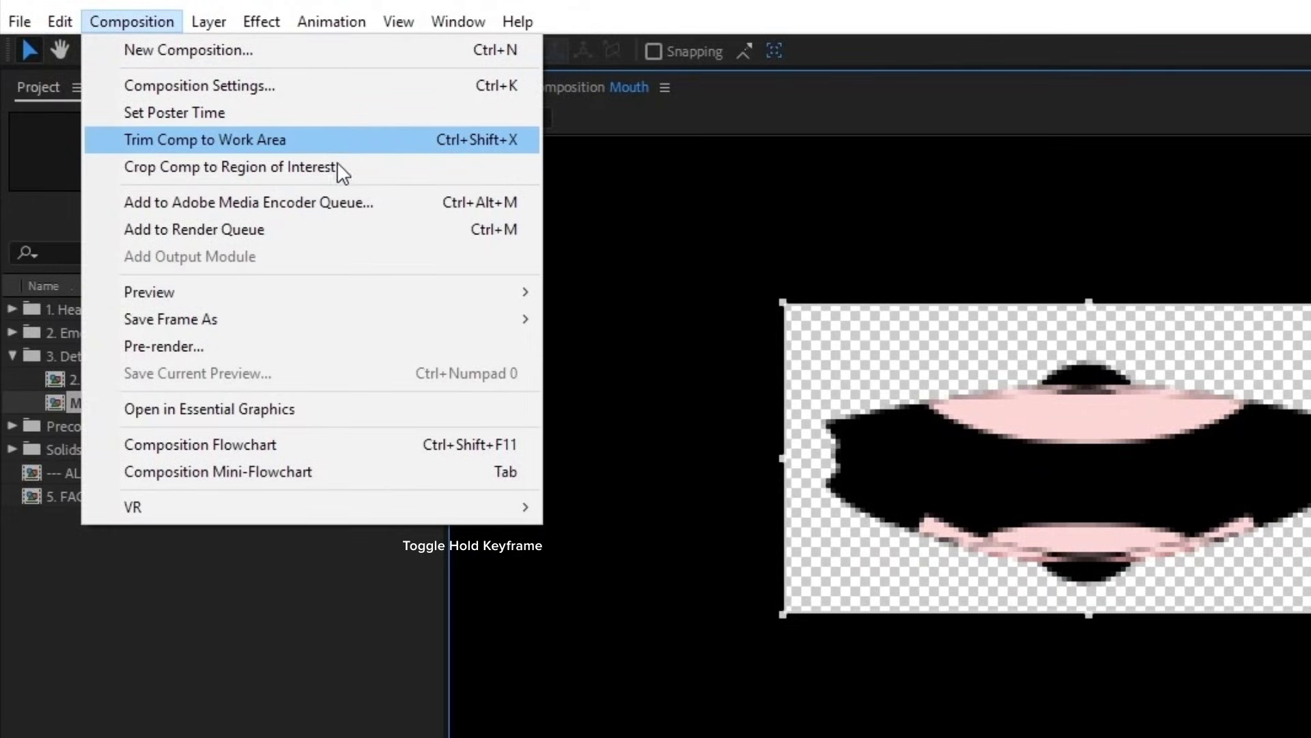
click(420, 165)
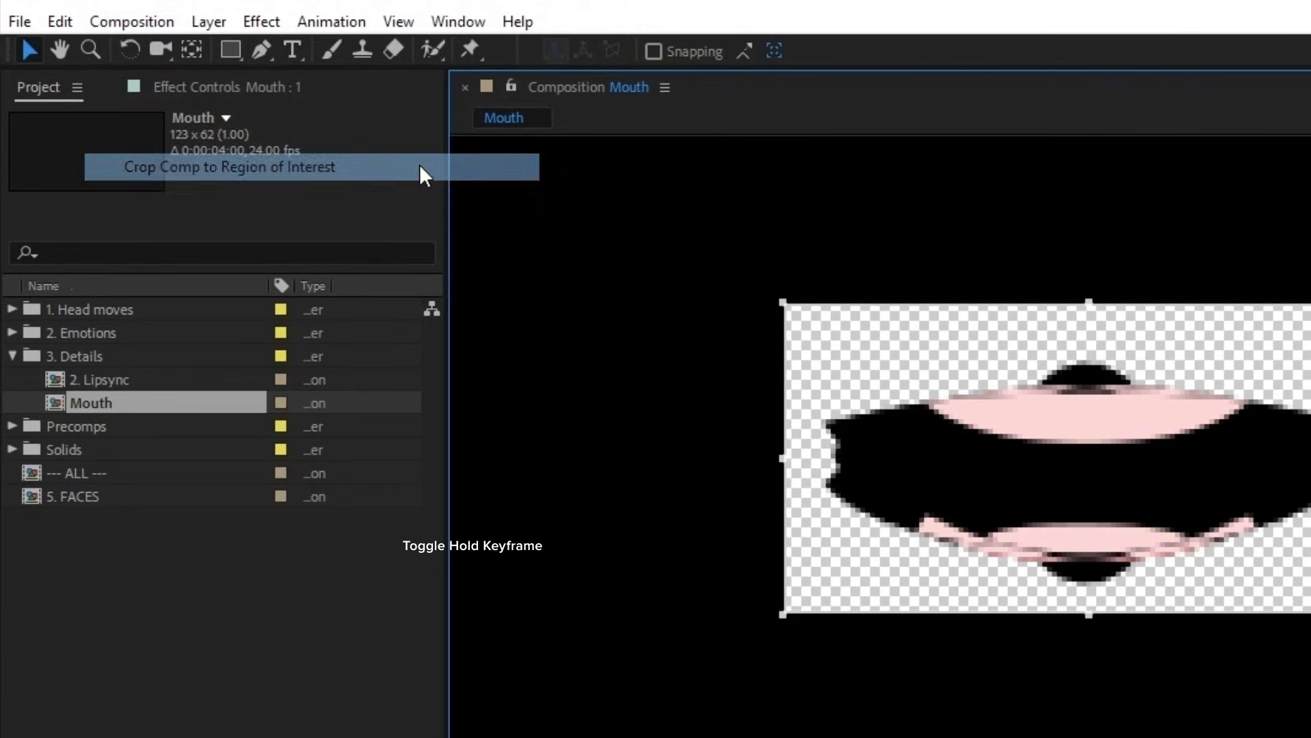
scroll(113, 569, up, 1)
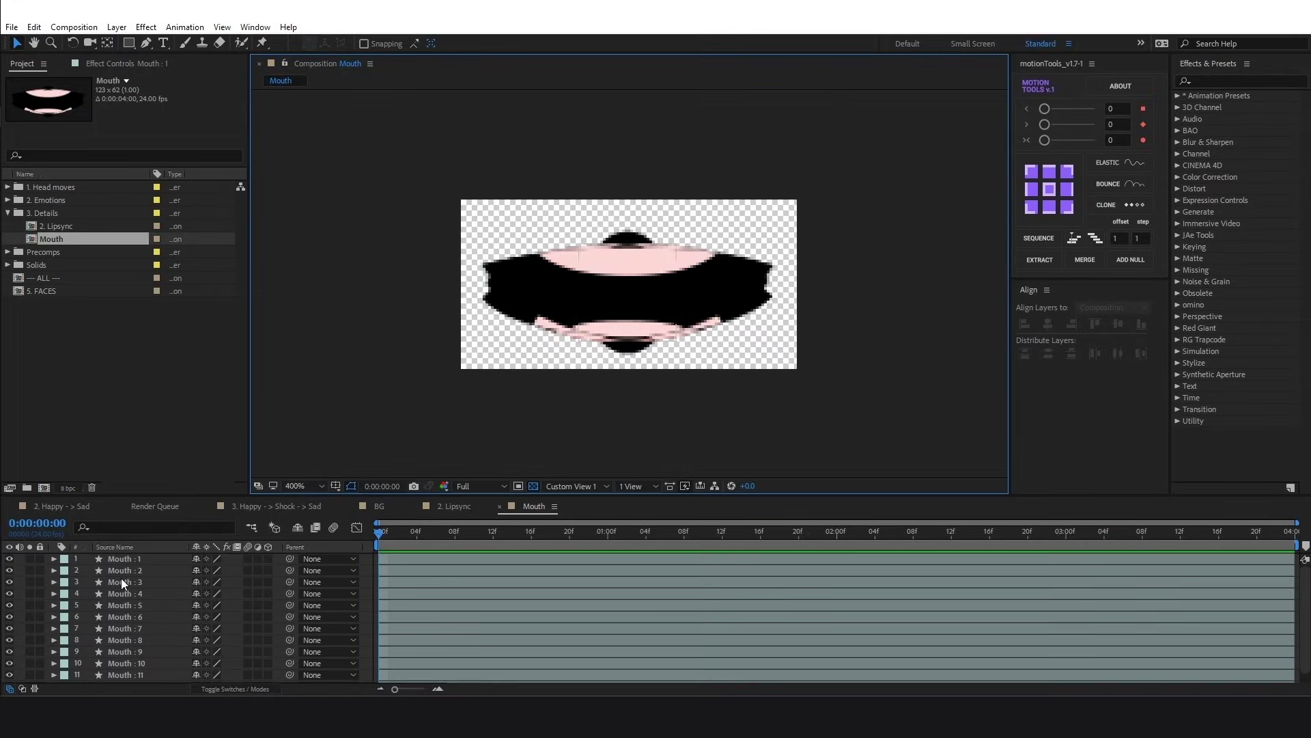
drag(447, 493, 452, 419)
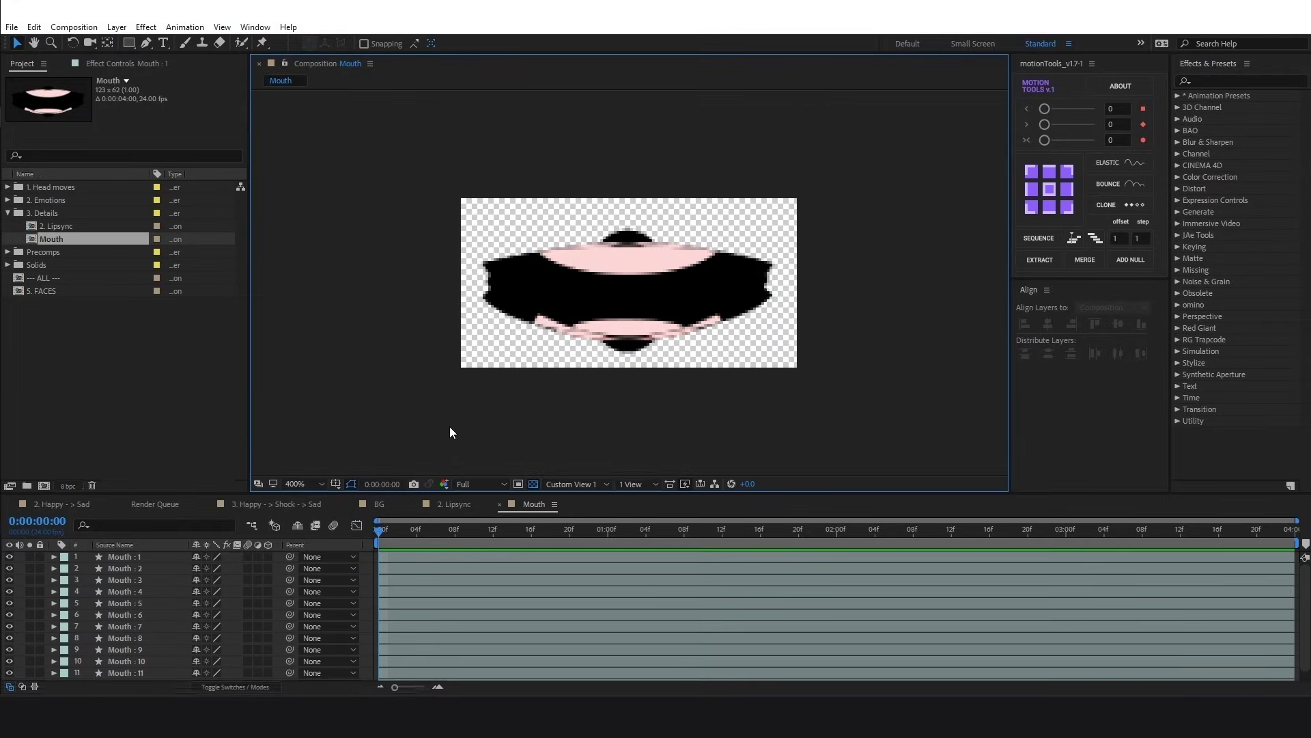
click(609, 453)
Trim all twelve Mouth layers to one second and start them at 1:00.
click(611, 486)
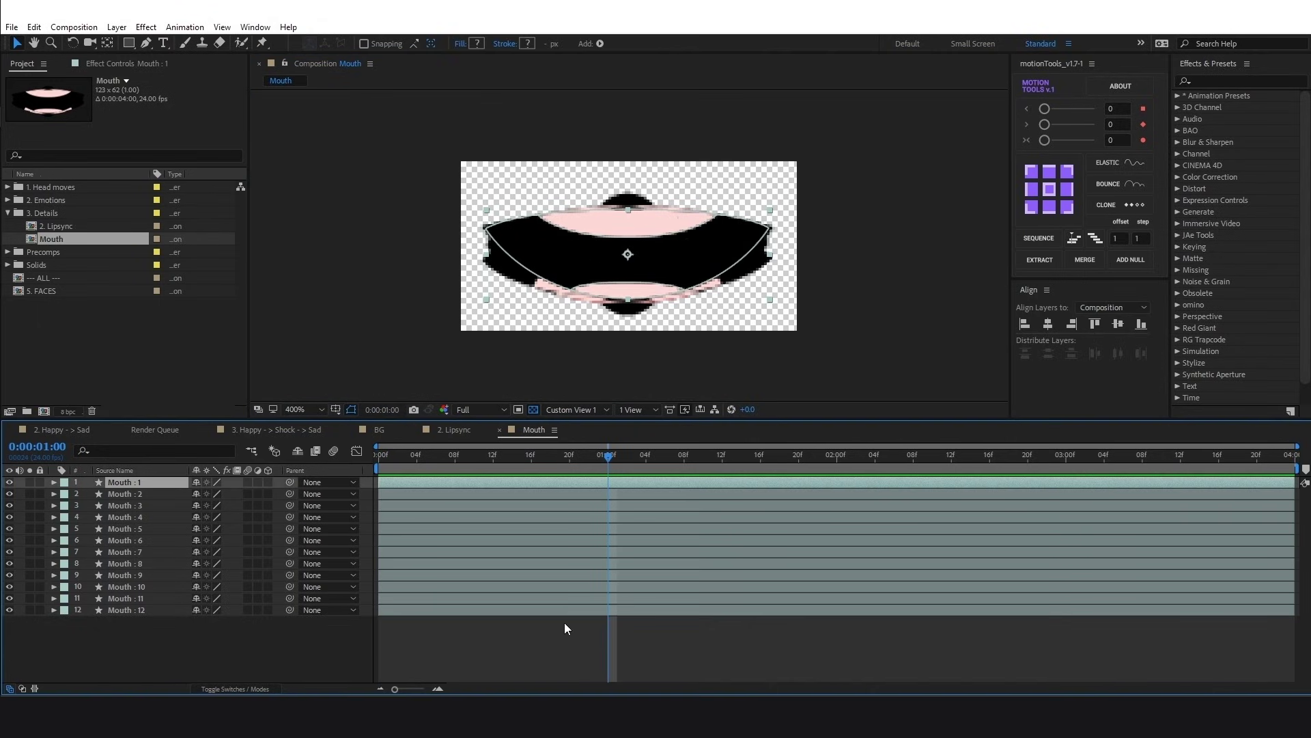
shift+click(564, 605)
key(alt+bracketright)
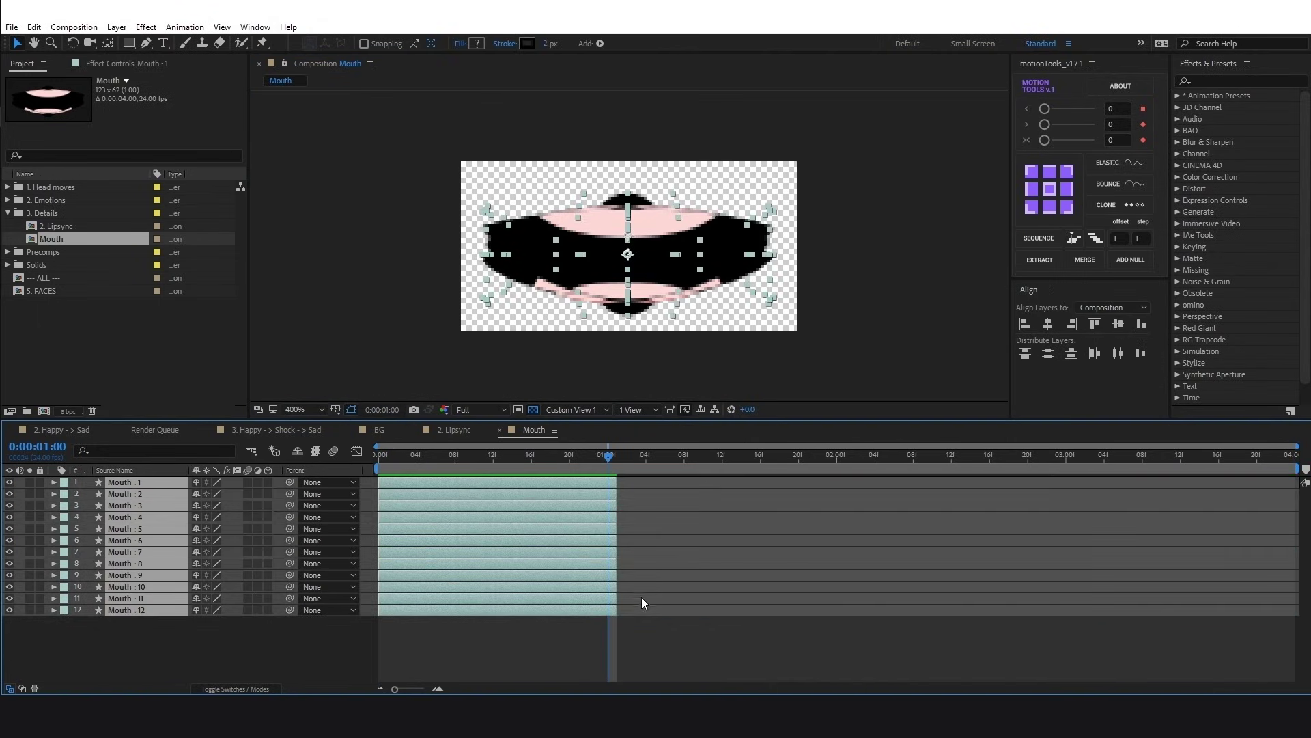
click(485, 454)
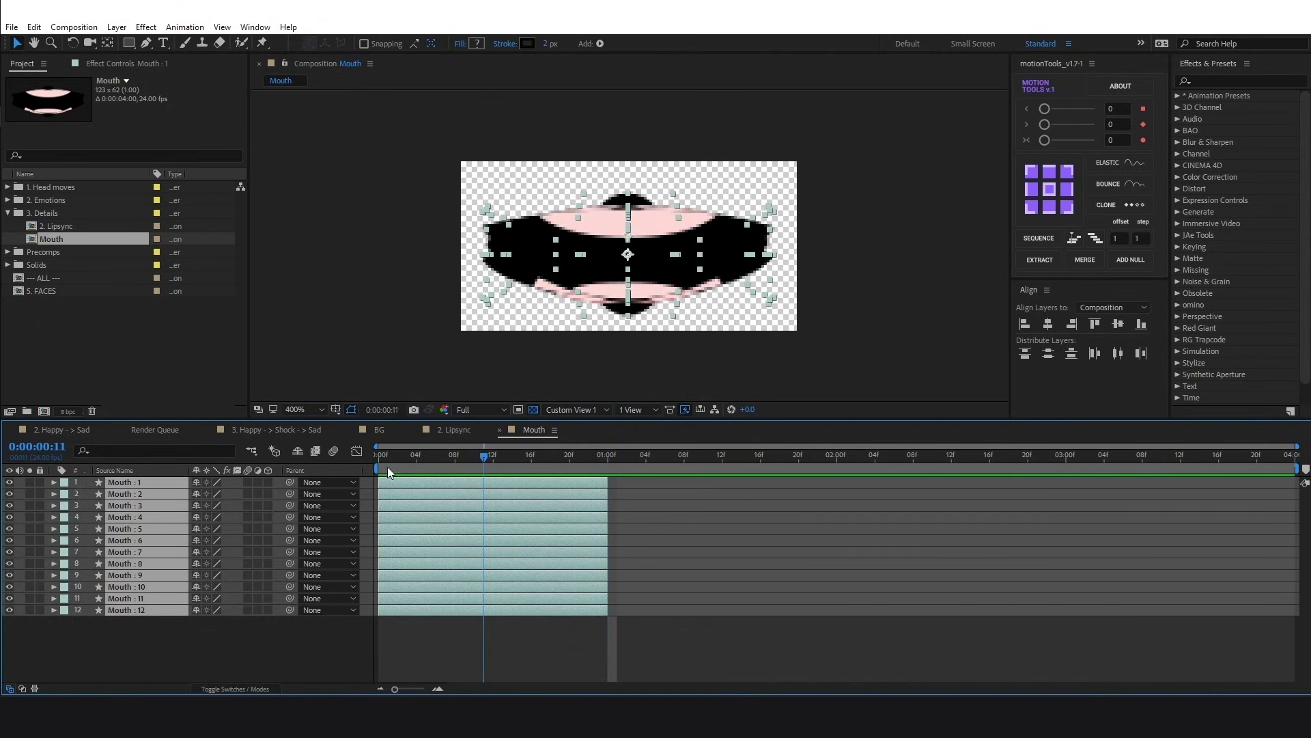
click(609, 454)
key(bracketleft)
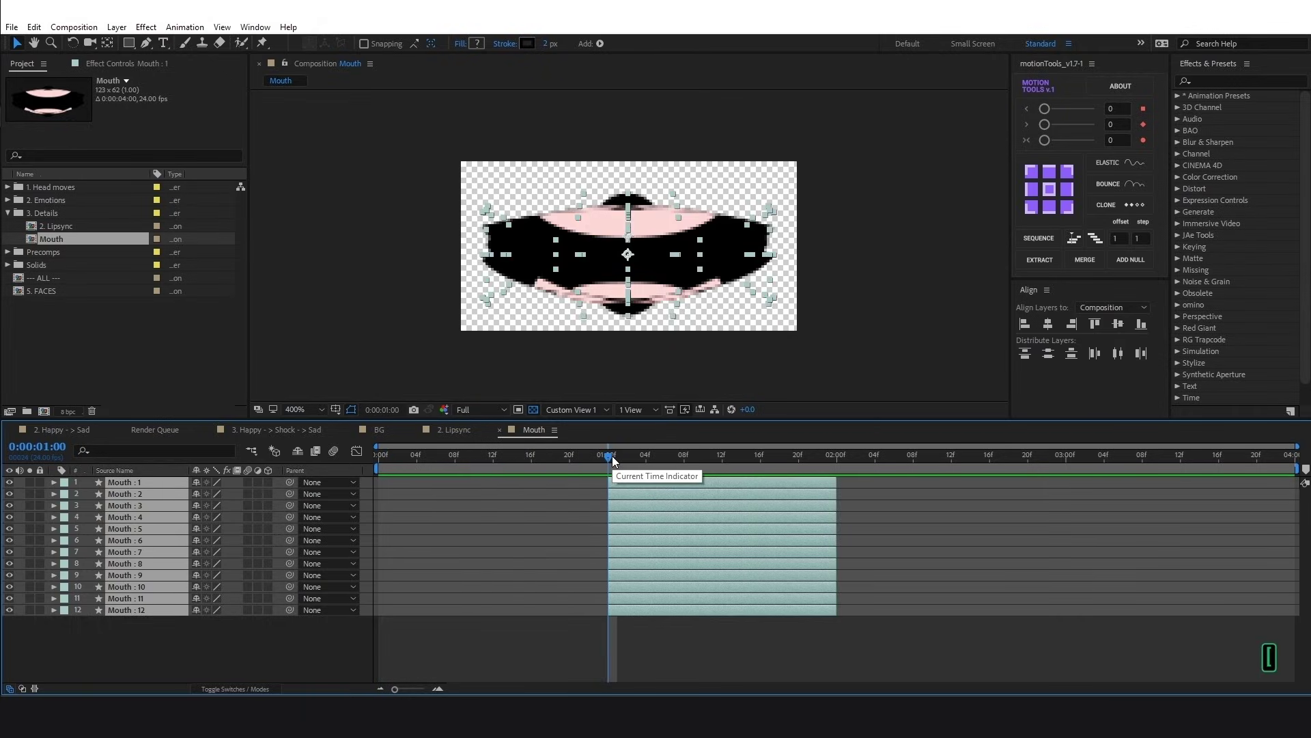
click(574, 509)
alt+scroll(718, 549, down, 4)
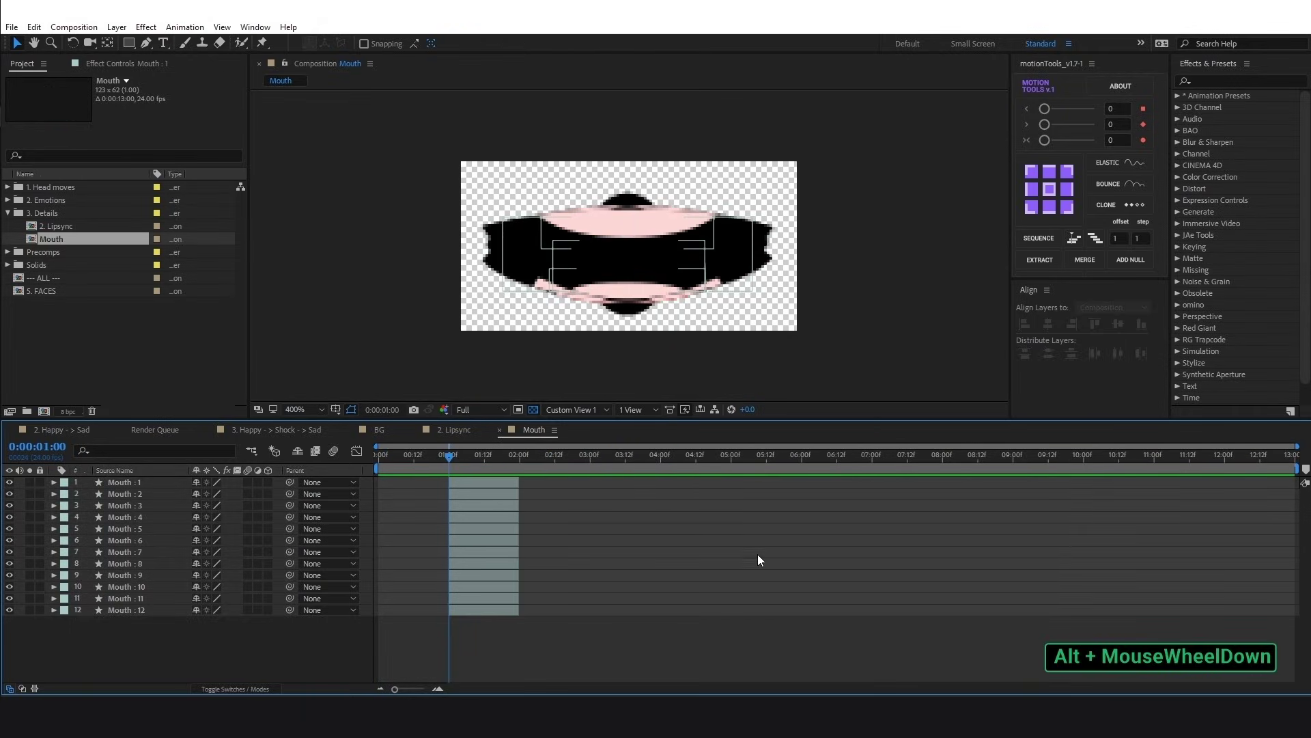
Sequence the Mouth layers 24 frames apart with motionTools and scrub to check.
click(154, 483)
shift+click(172, 610)
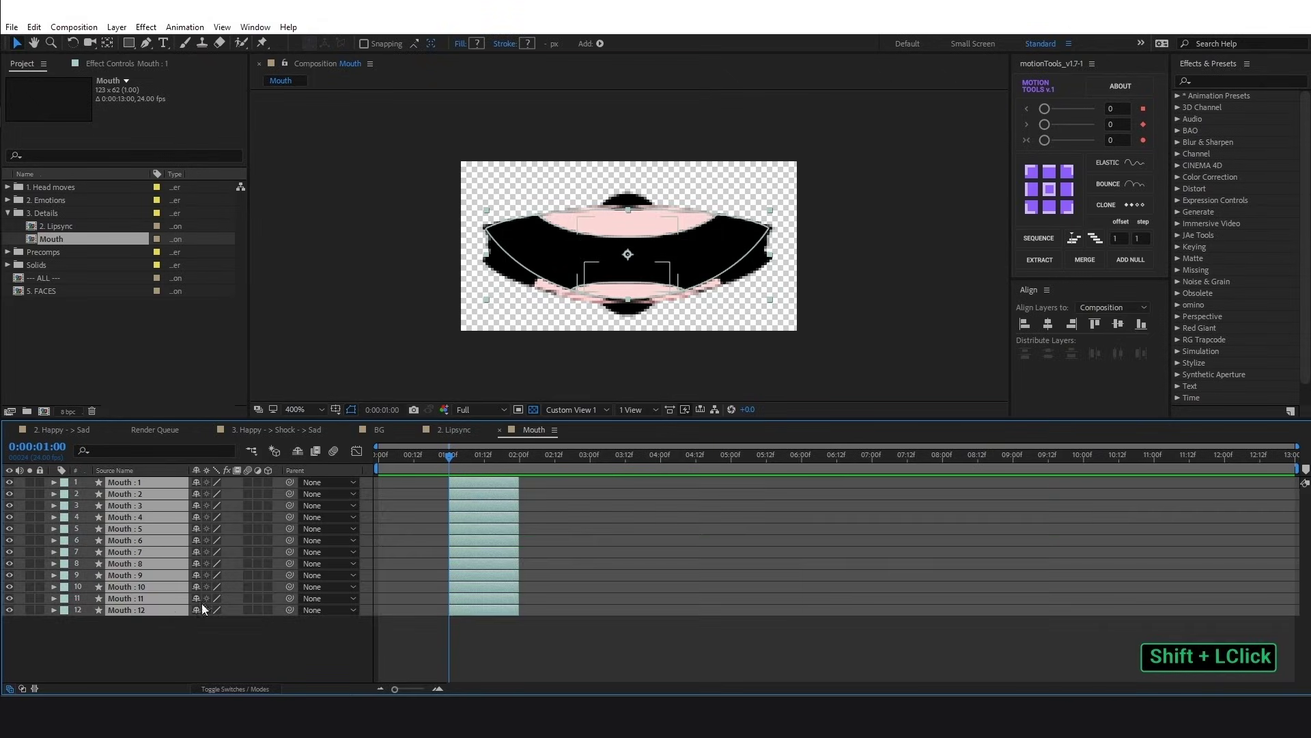
double_click(1117, 237)
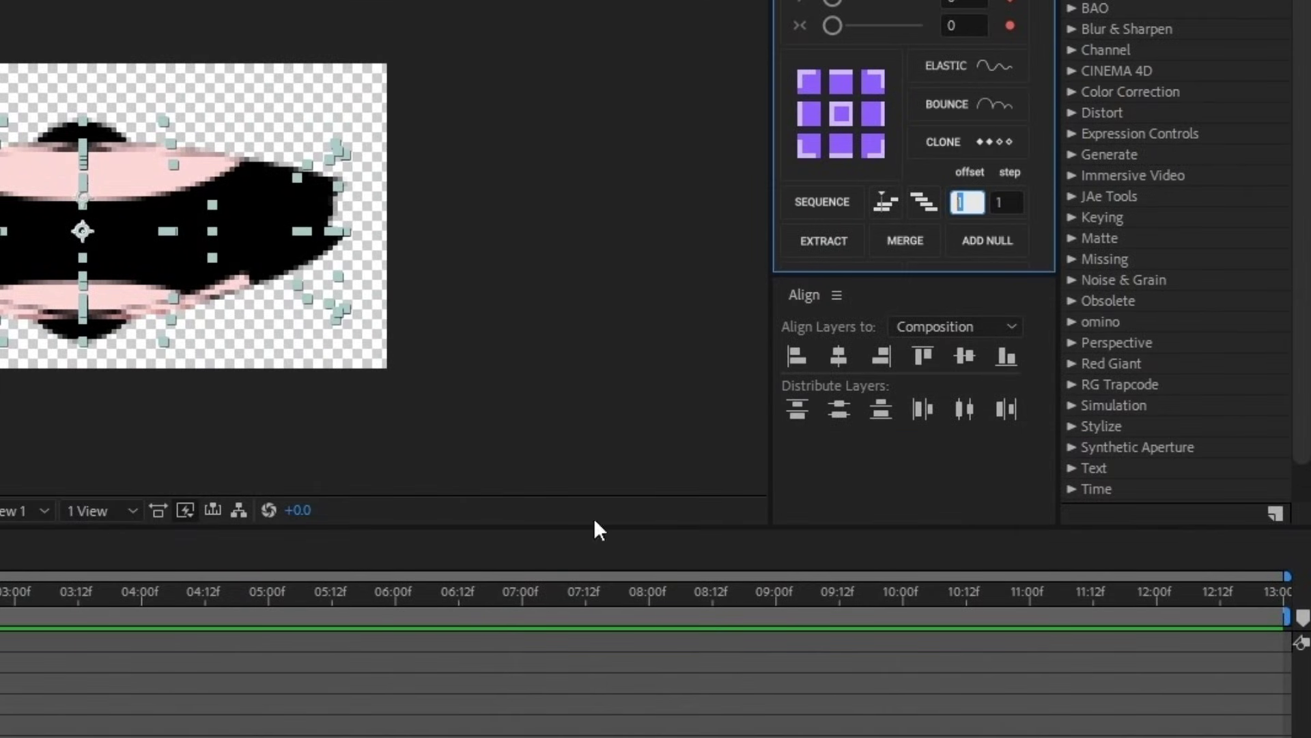
text(24)
click(838, 208)
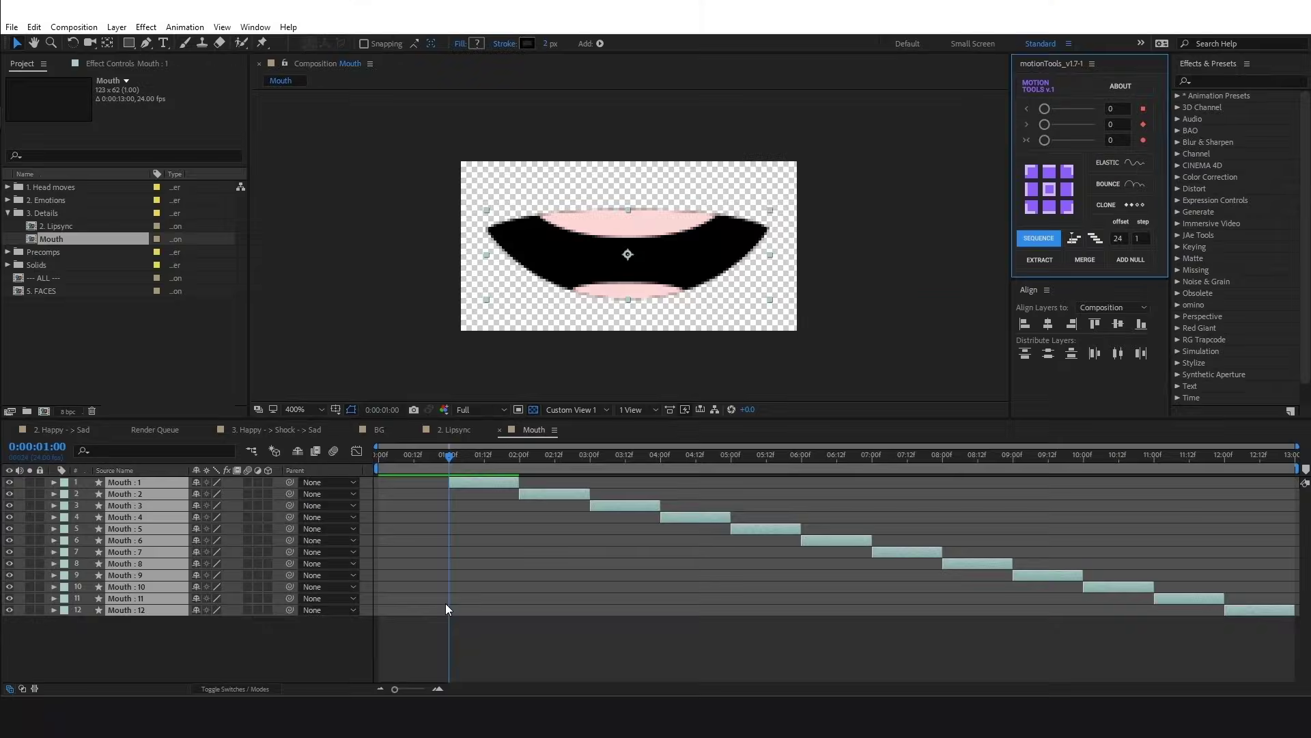
click(464, 583)
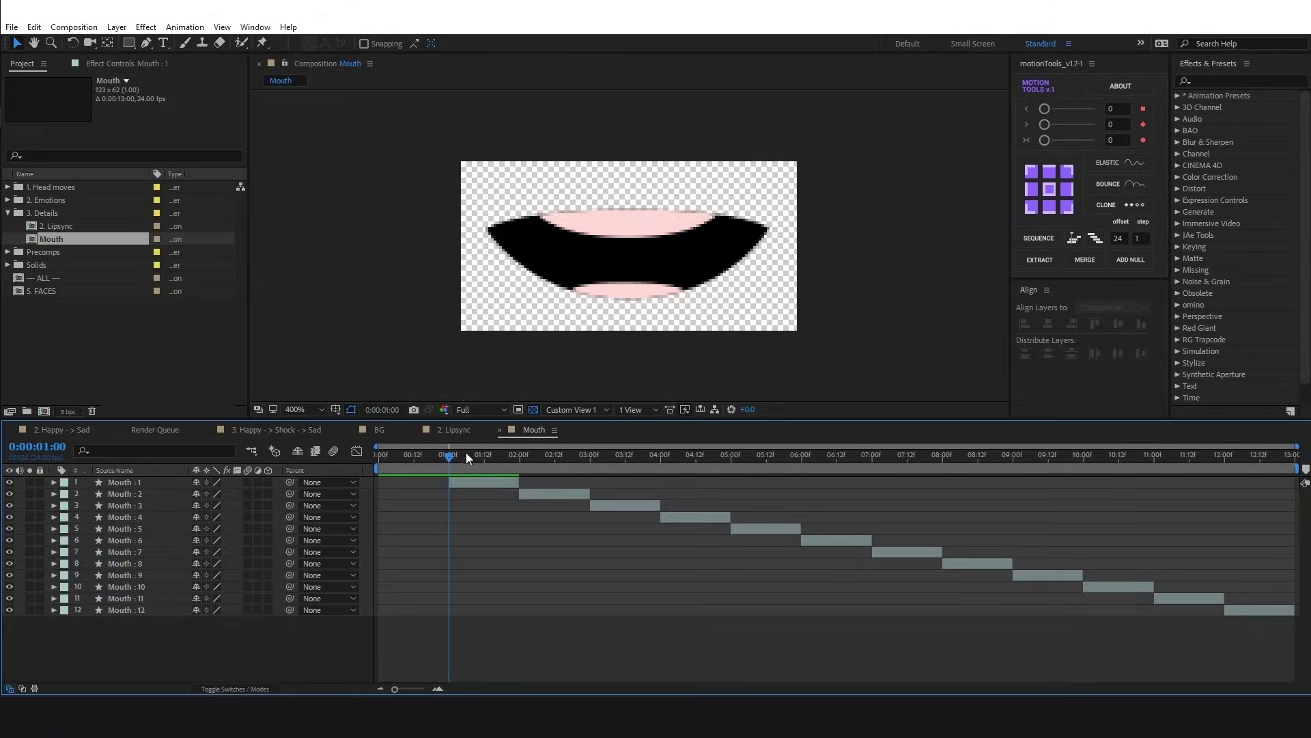
mouse_move(459, 451)
mouse_down()
mouse_move(1180, 523)
mouse_move(913, 583)
mouse_move(451, 432)
mouse_up()
Place the Mouth precomp in 2. Lipsync at 50% scale, positioned on the character's face.
click(451, 430)
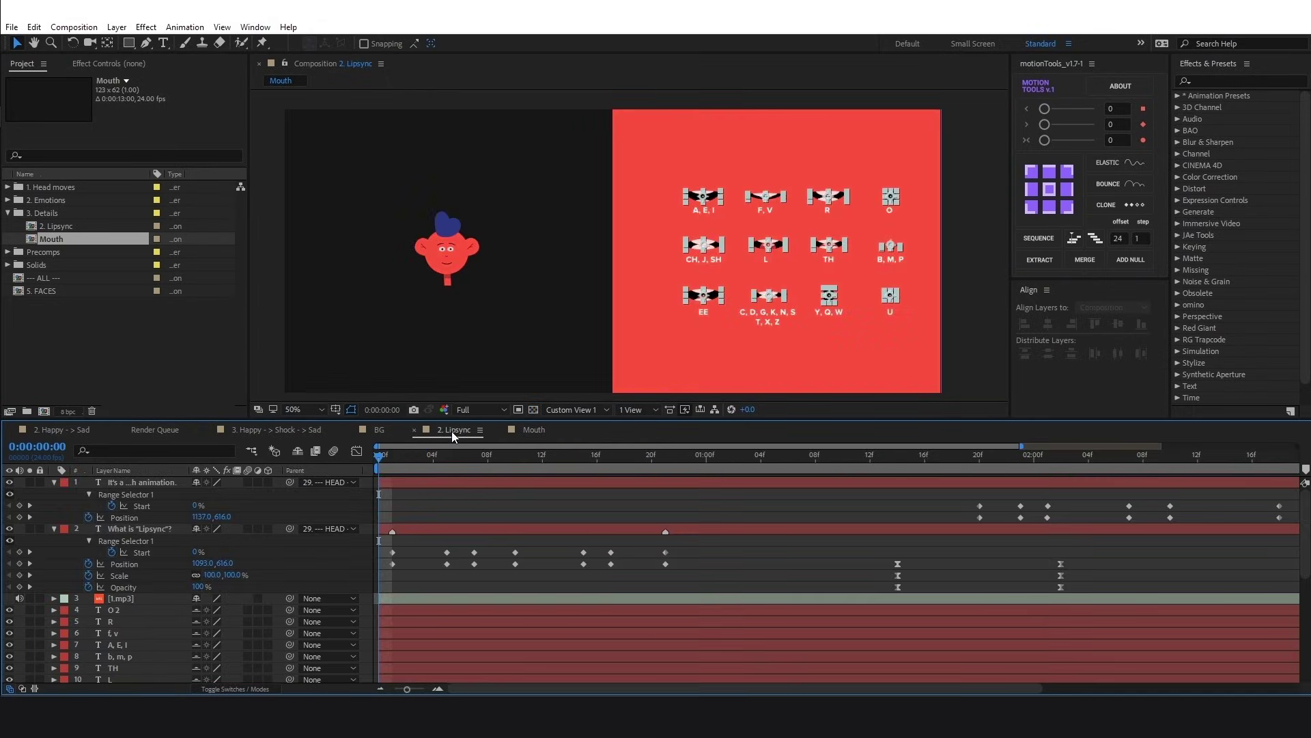
alt+scroll(429, 258, up, 2)
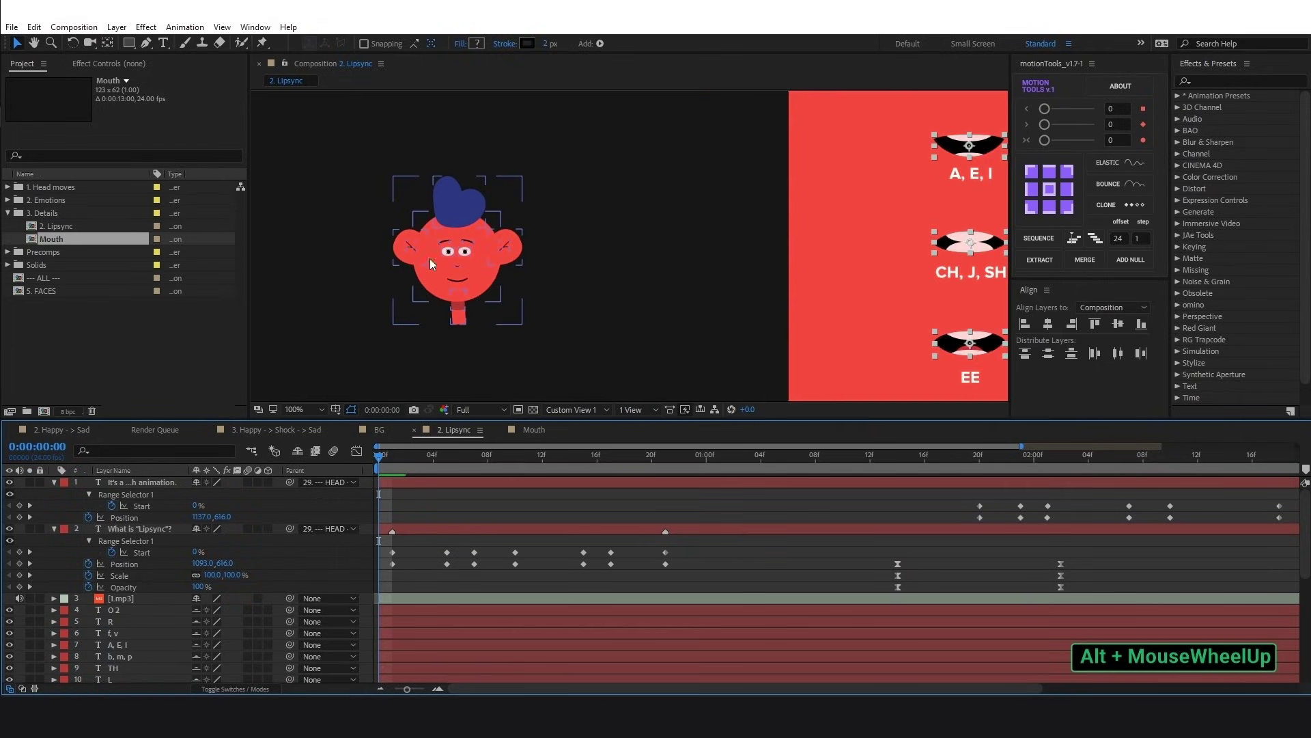
alt+scroll(422, 293, up, 2)
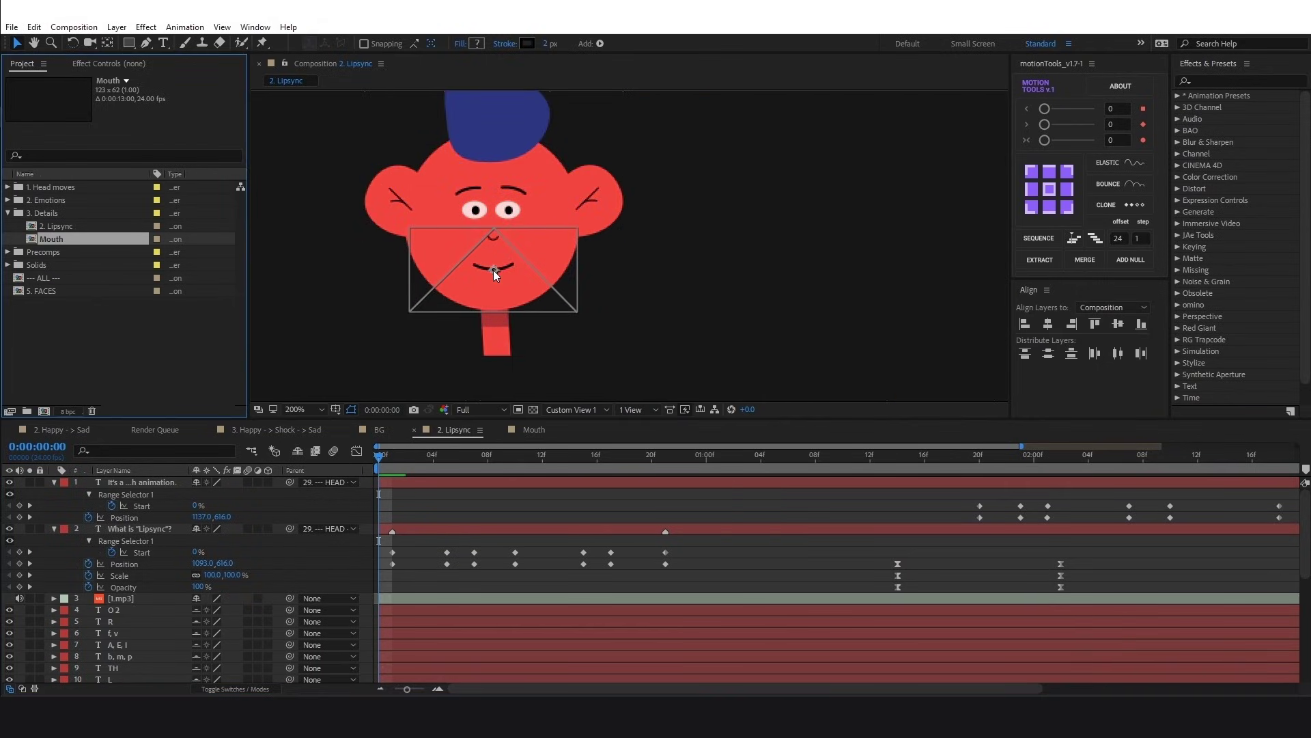
drag(493, 269, 492, 269)
drag(413, 454, 635, 458)
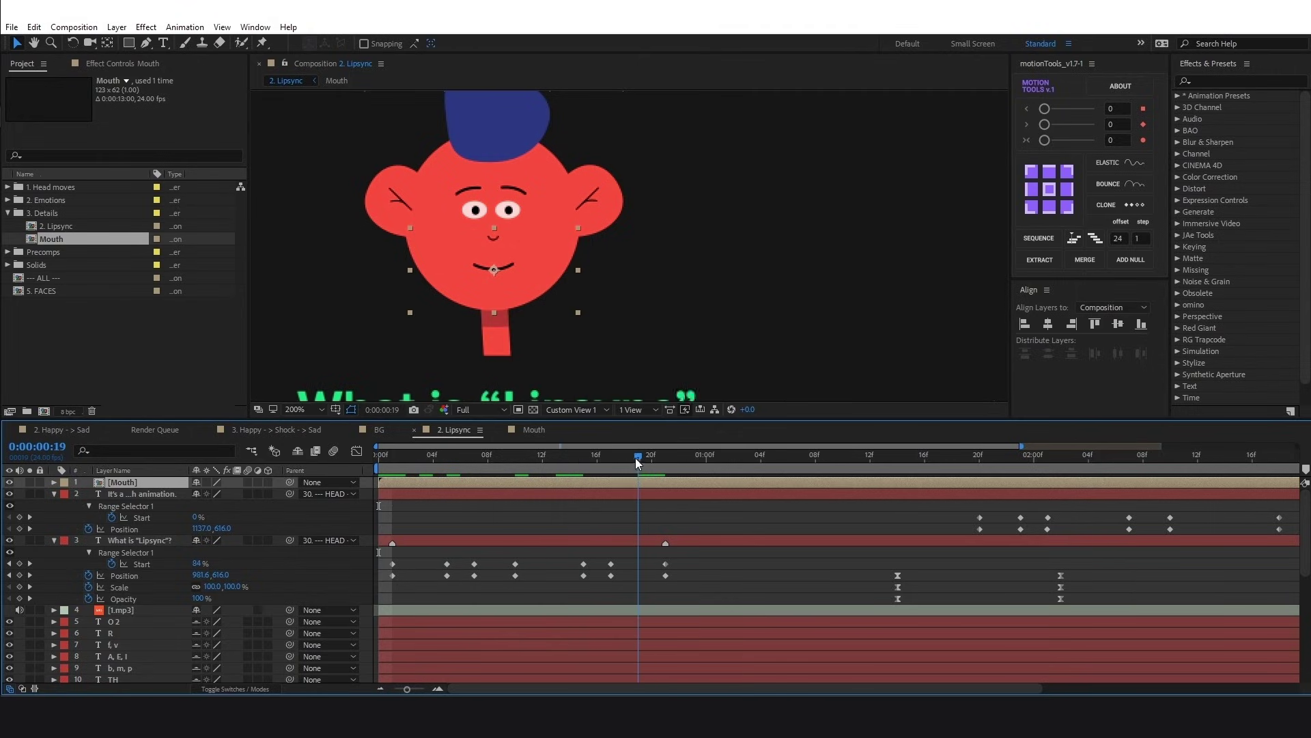
alt+scroll(627, 517, down, 2)
key(s)
click(213, 493)
text(50)
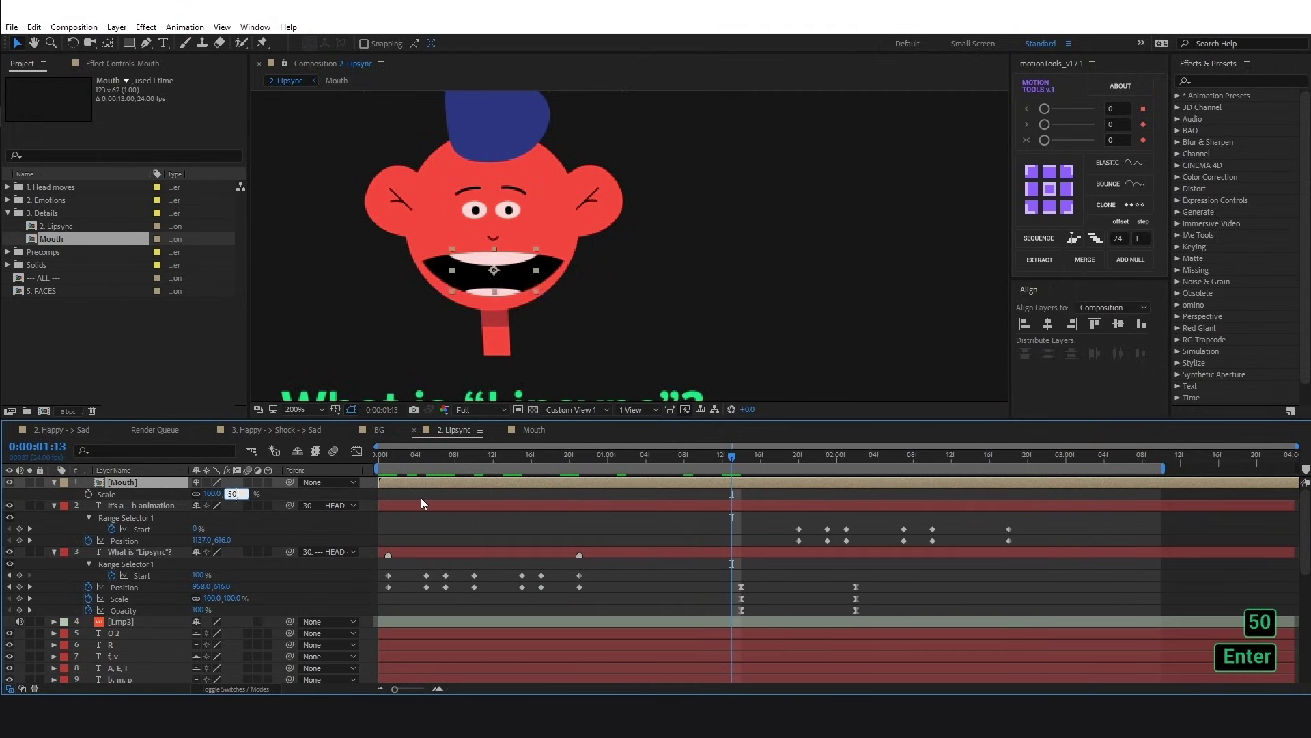
key(Return)
drag(642, 458, 664, 459)
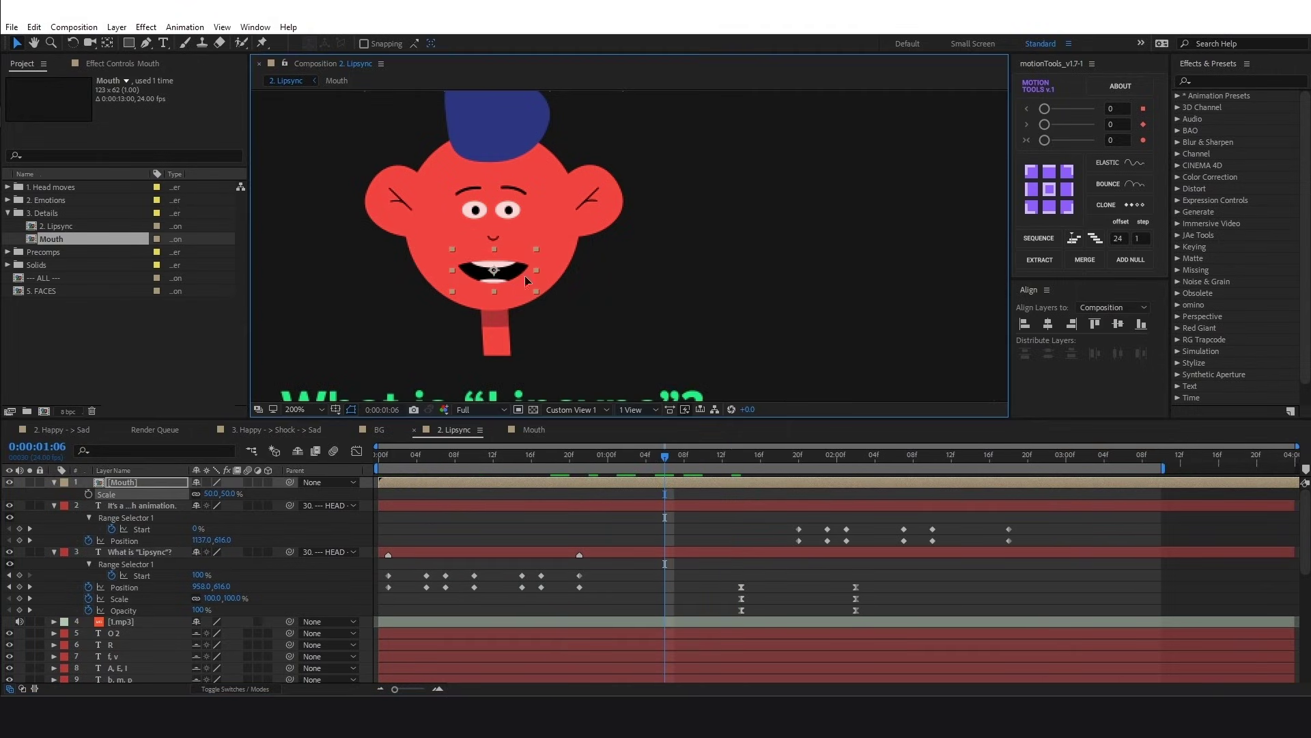
drag(504, 272, 532, 271)
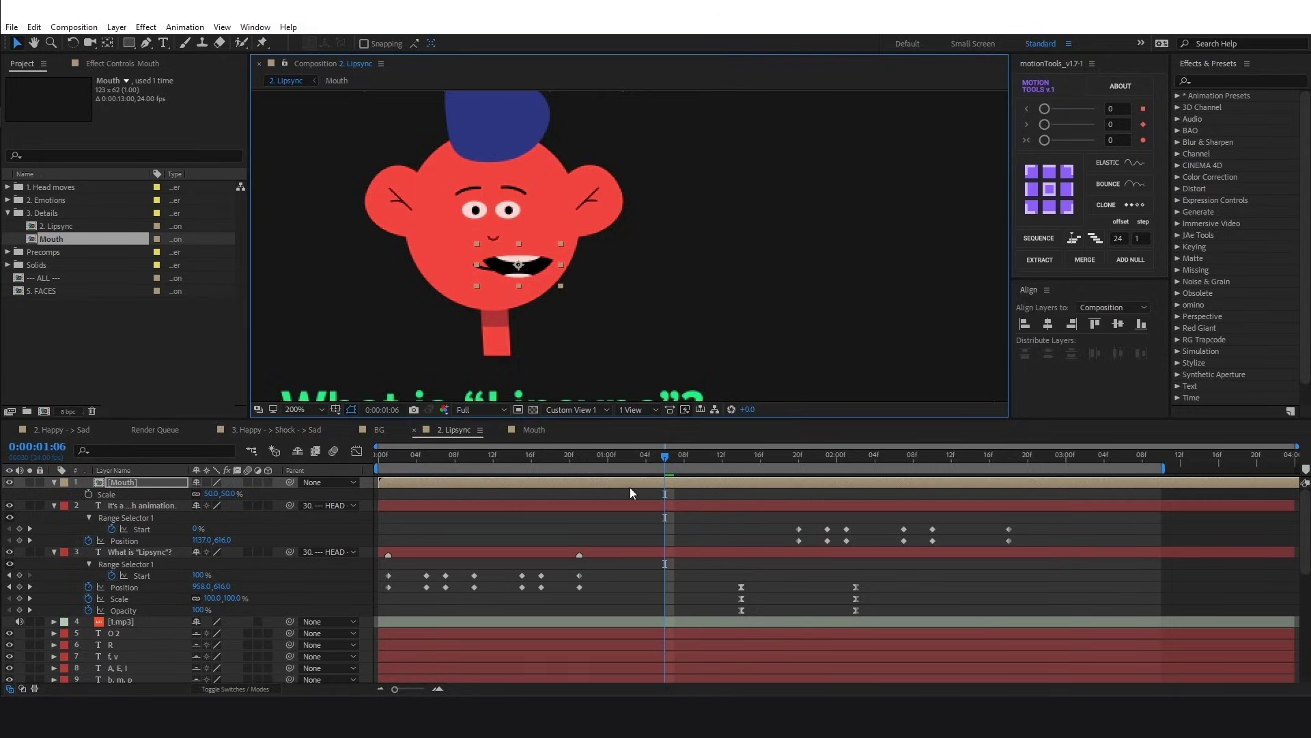
Add a full-comp ellipse named MASC beneath the mouth layers, then return to 2. Lipsync.
double_click(654, 484)
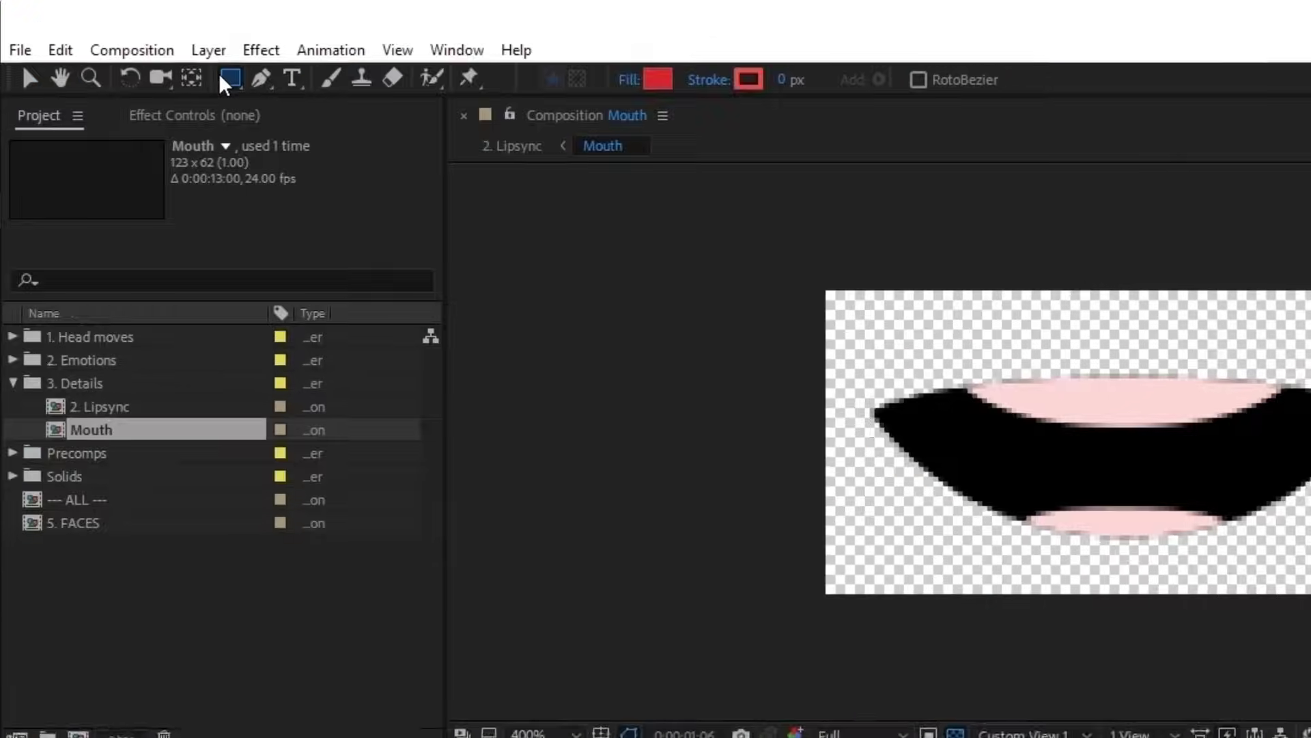
click(222, 76)
click(310, 131)
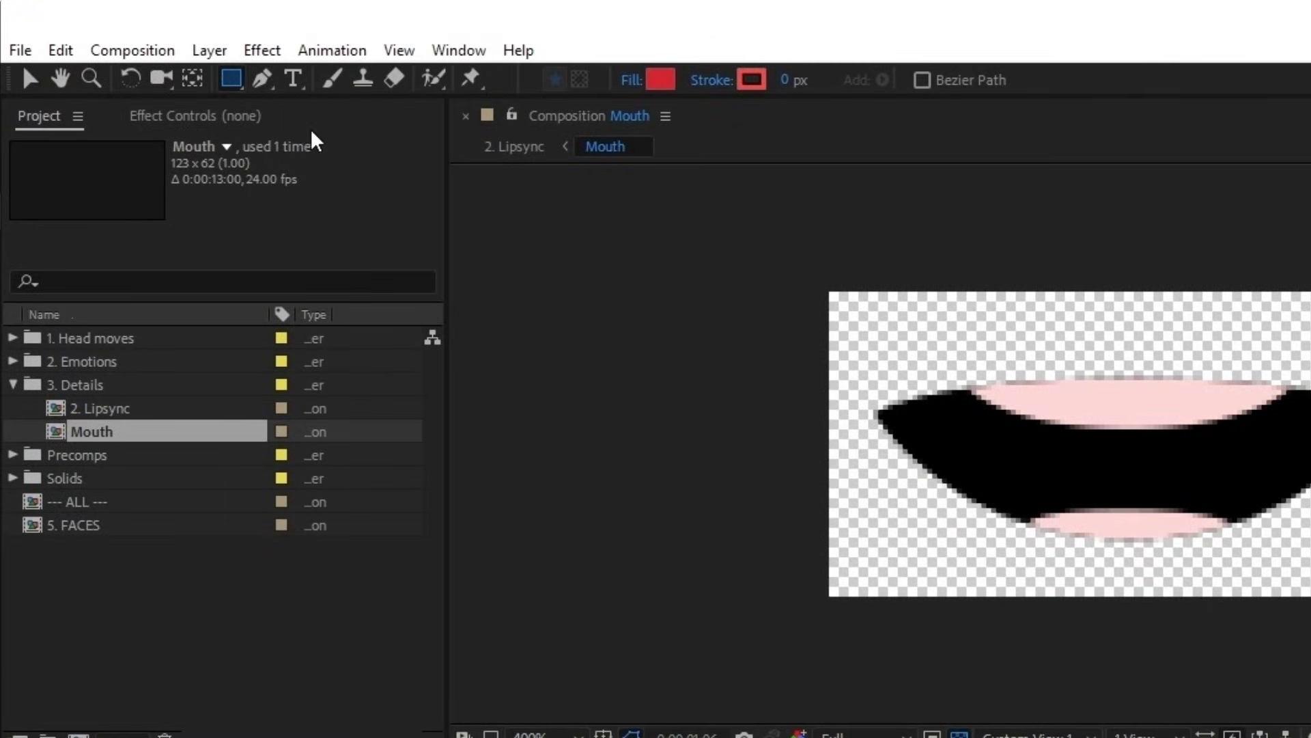
double_click(234, 75)
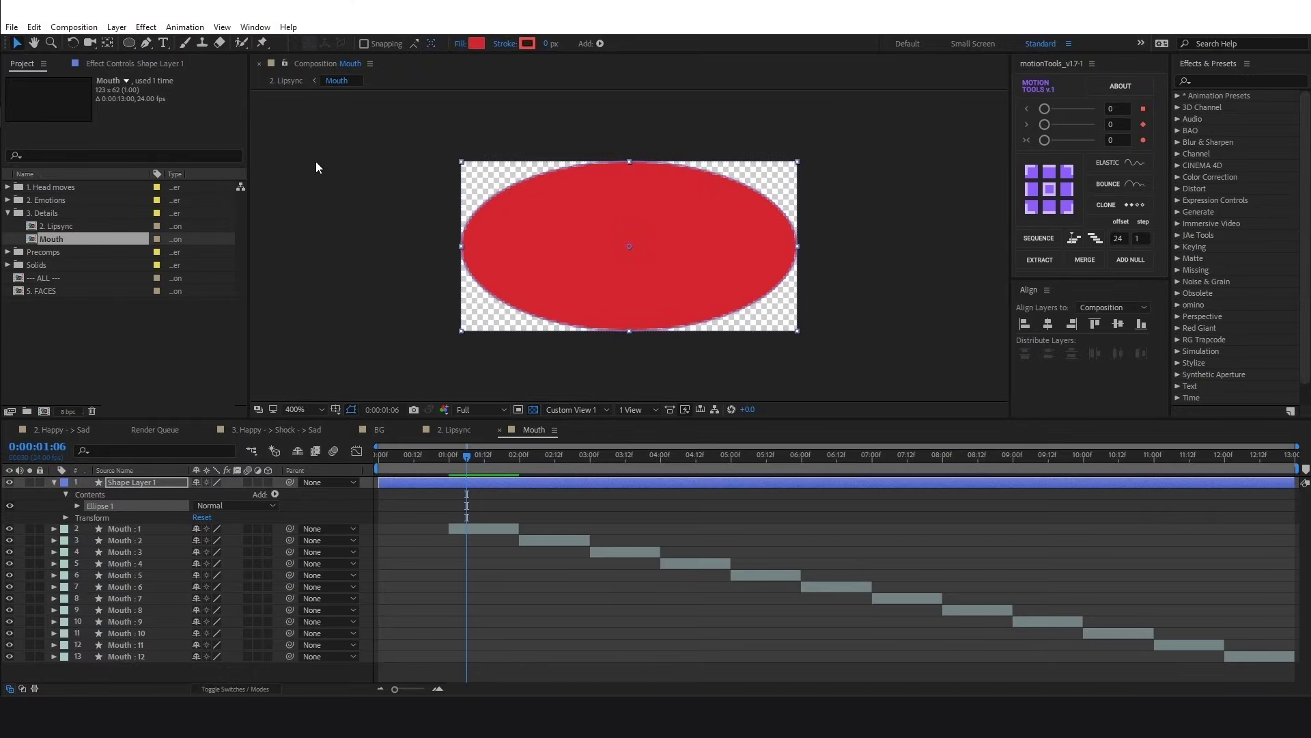
key(ctrl+shift+bracketright)
text(MASC)
key(Return)
key(Tab)
click(517, 536)
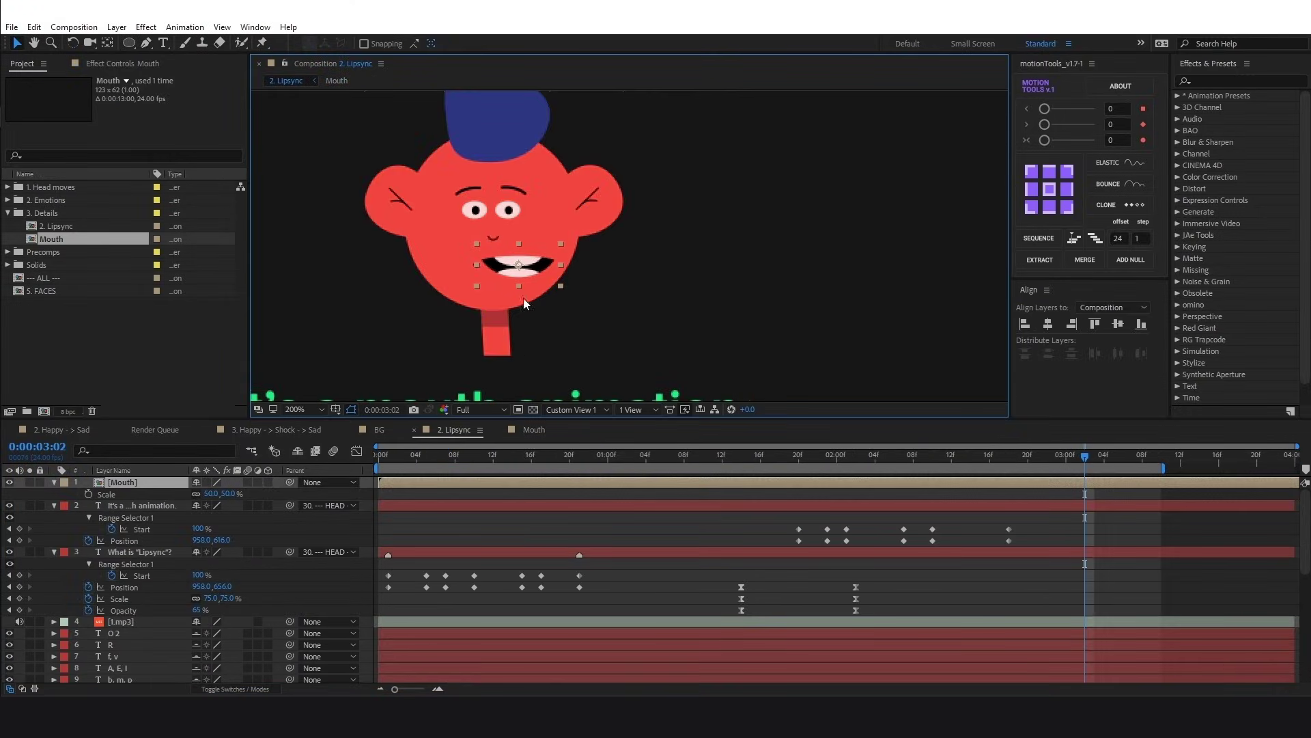
Nudge the mouth slightly left on the face and raise its opacity to 100%.
drag(503, 264, 524, 278)
key(t)
scroll(503, 265, up, 3)
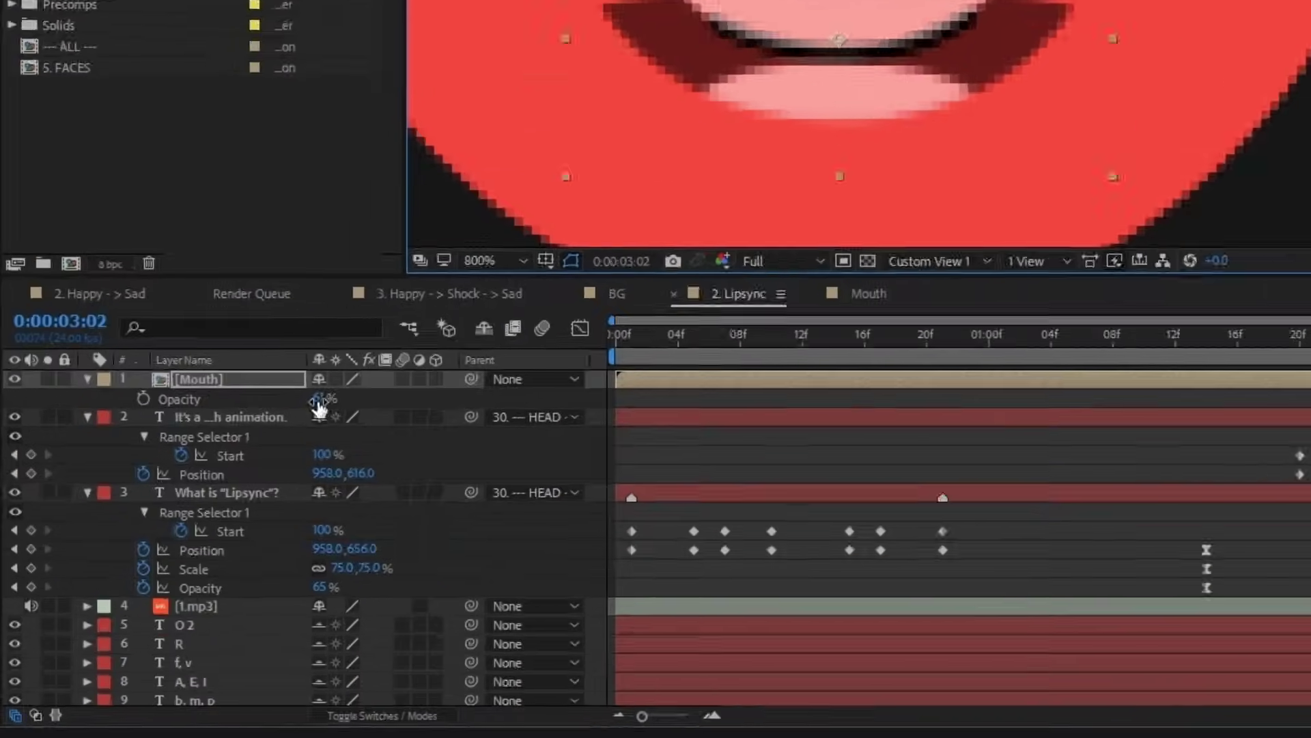
drag(200, 493, 311, 501)
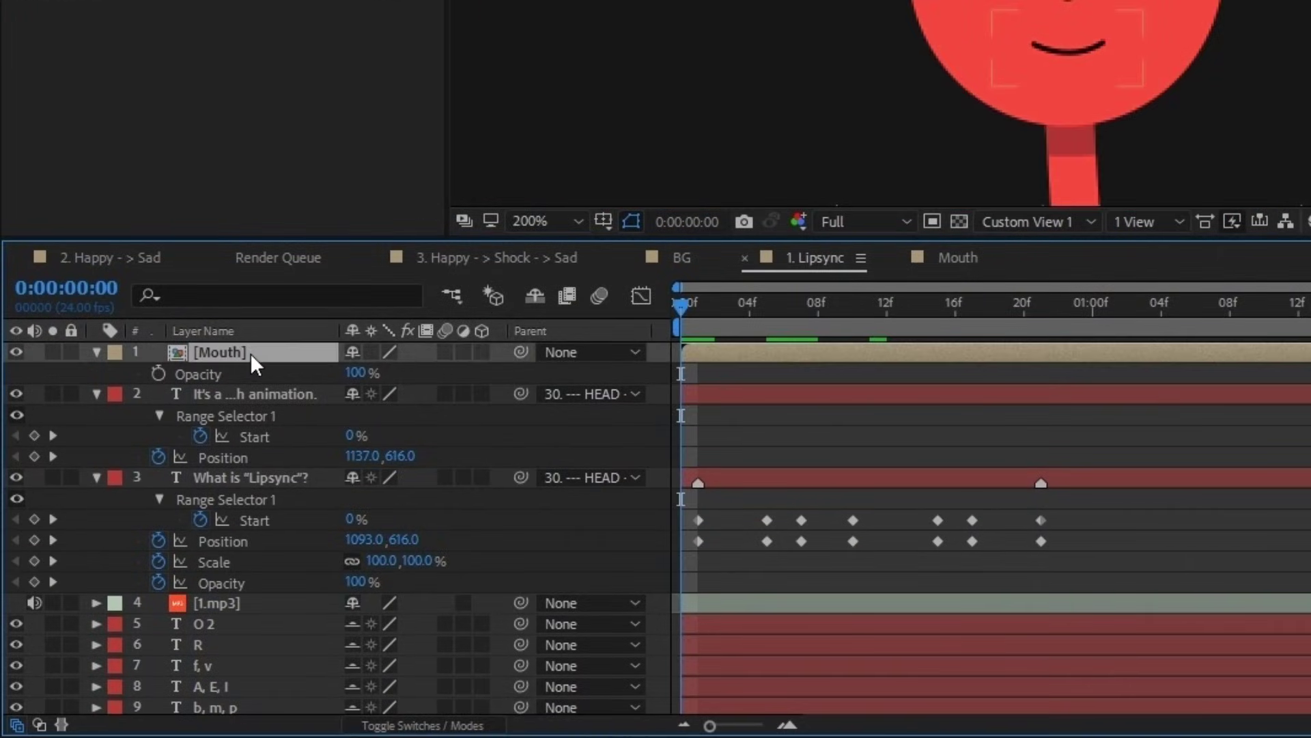
Enable Time Remap on the Mouth layer and add a Slider Control effect.
right_click(252, 360)
mouse_move(310, 380)
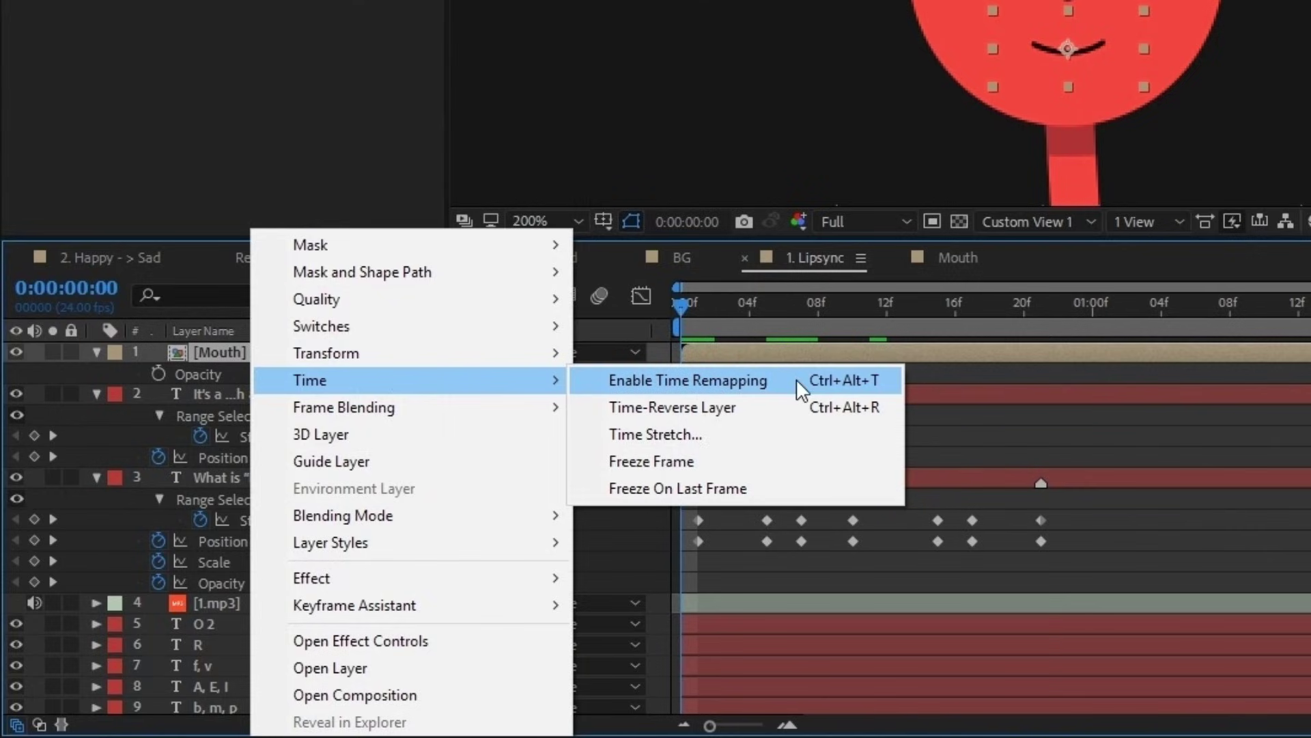
click(795, 381)
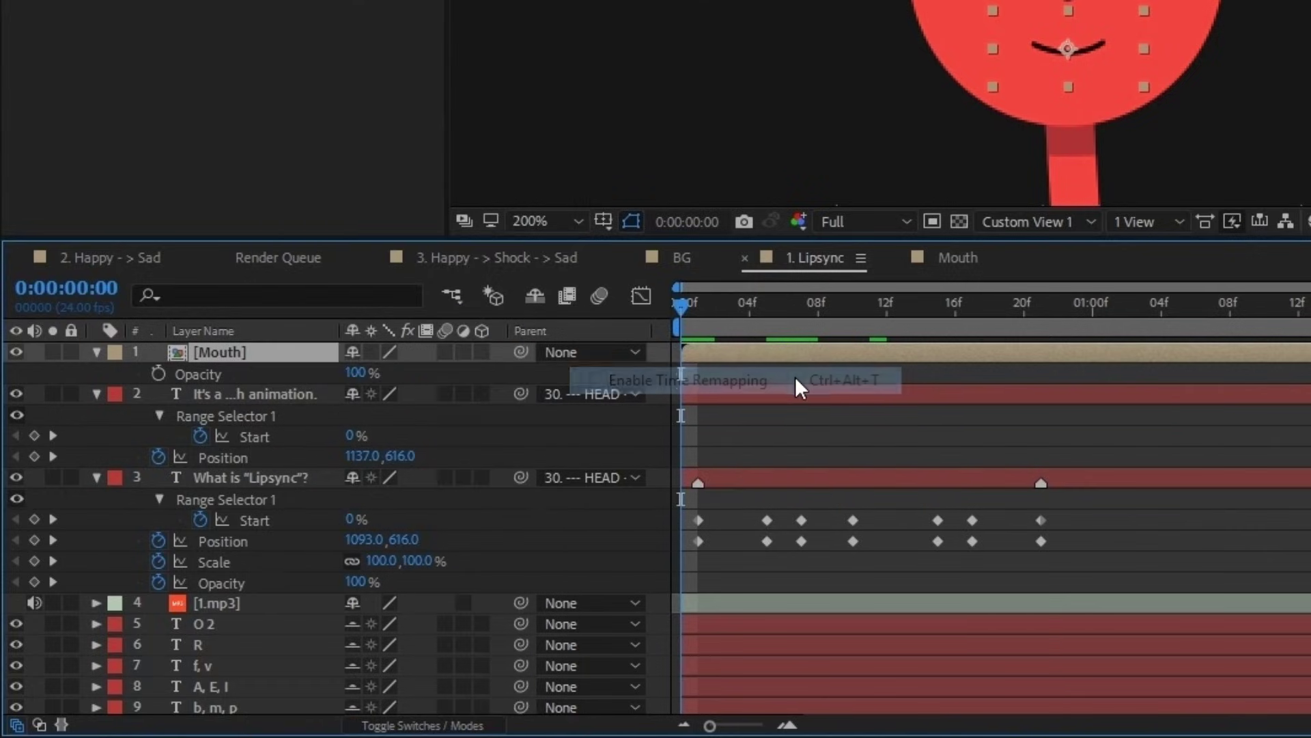
click(276, 374)
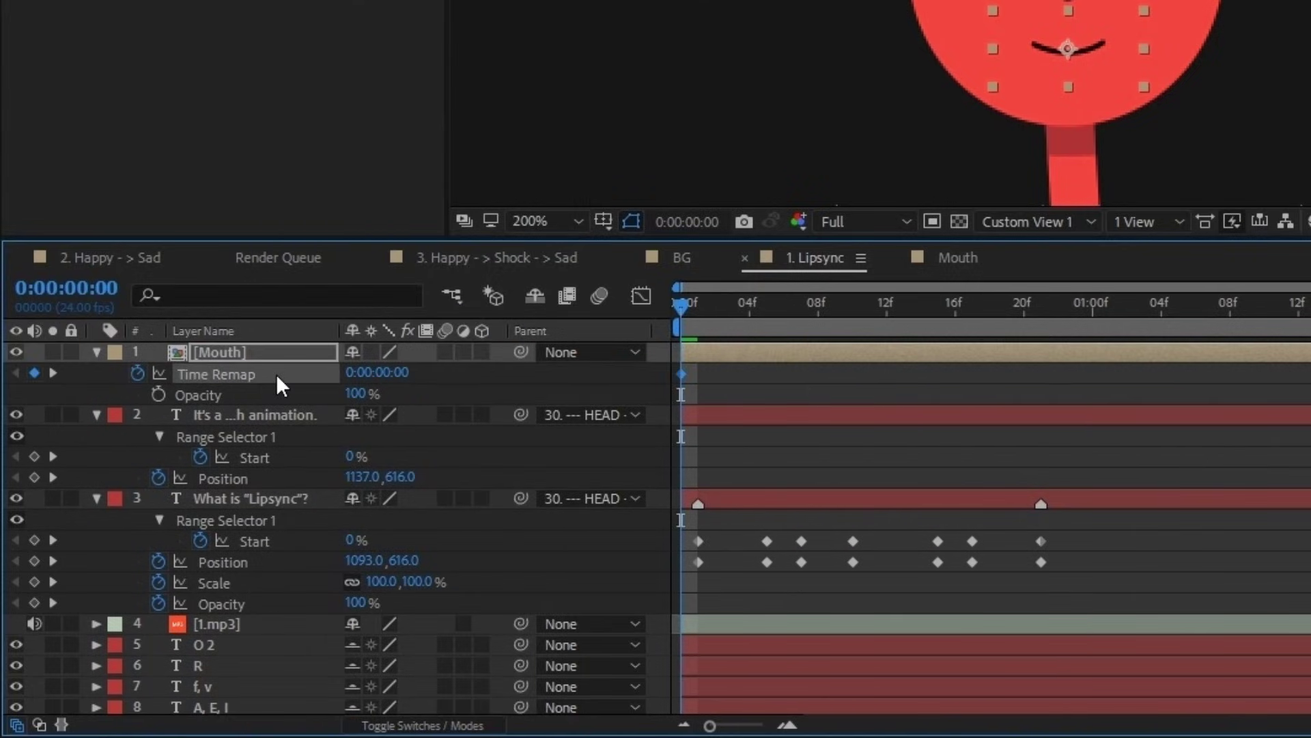
key(ctrl+space)
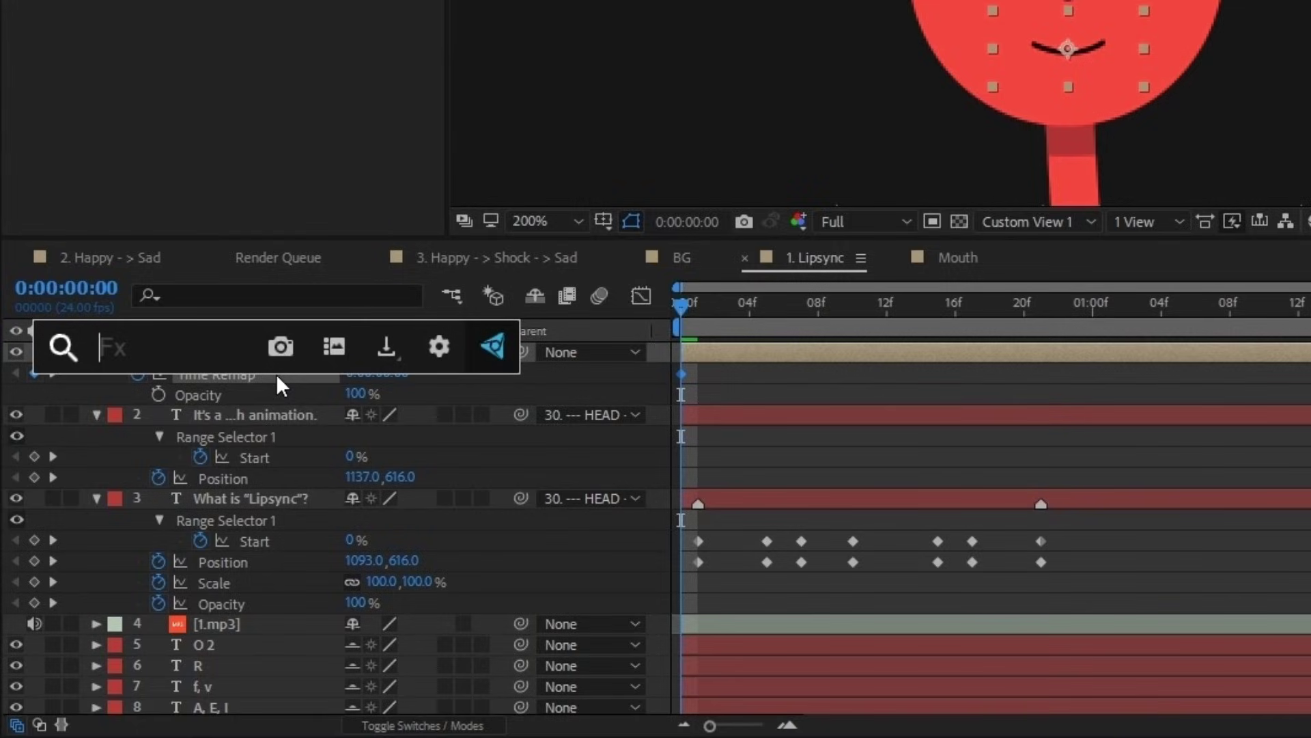
text(sli)
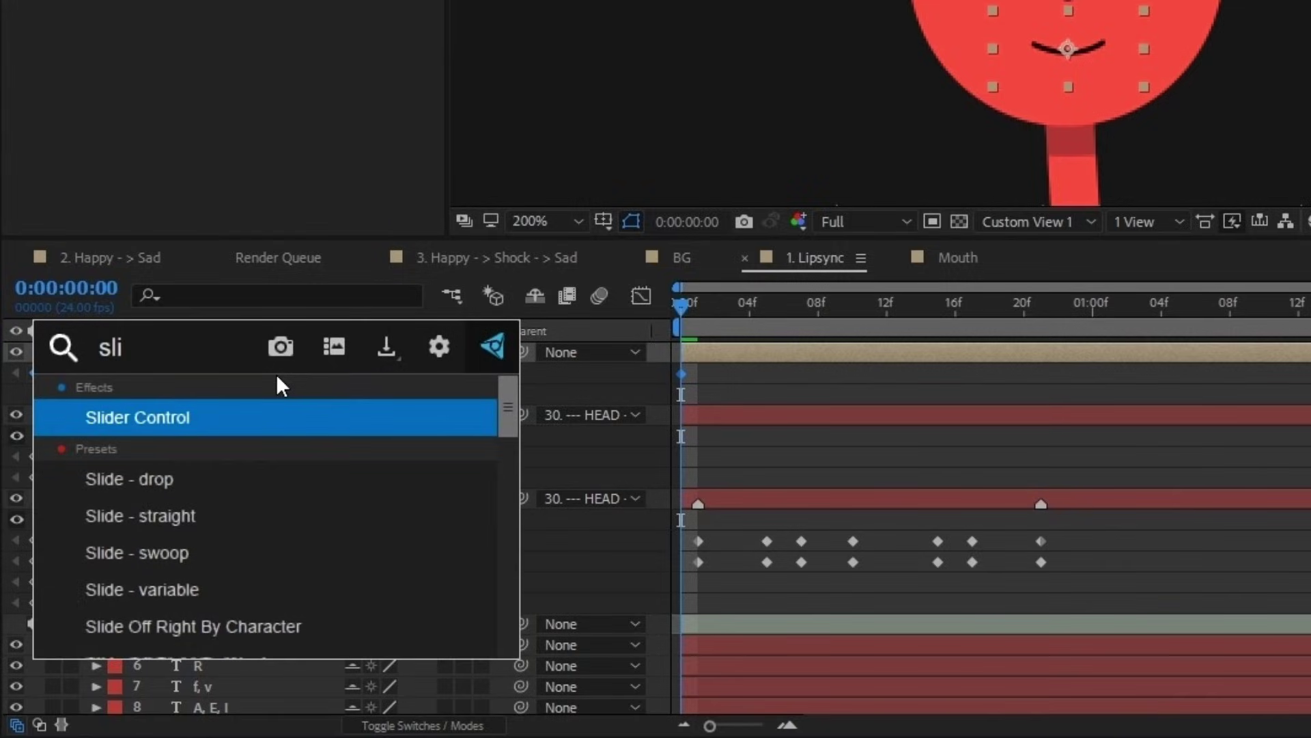
key(Return)
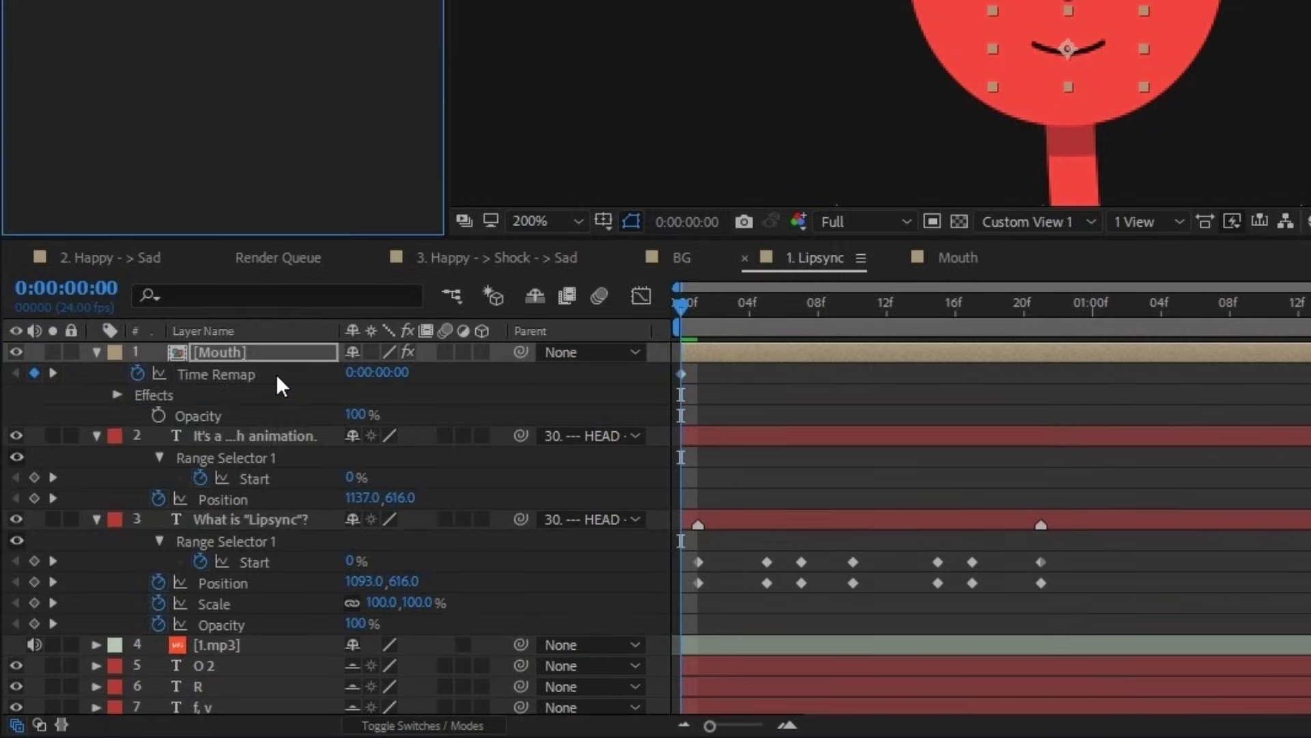
key(Return)
text(MOUTH)
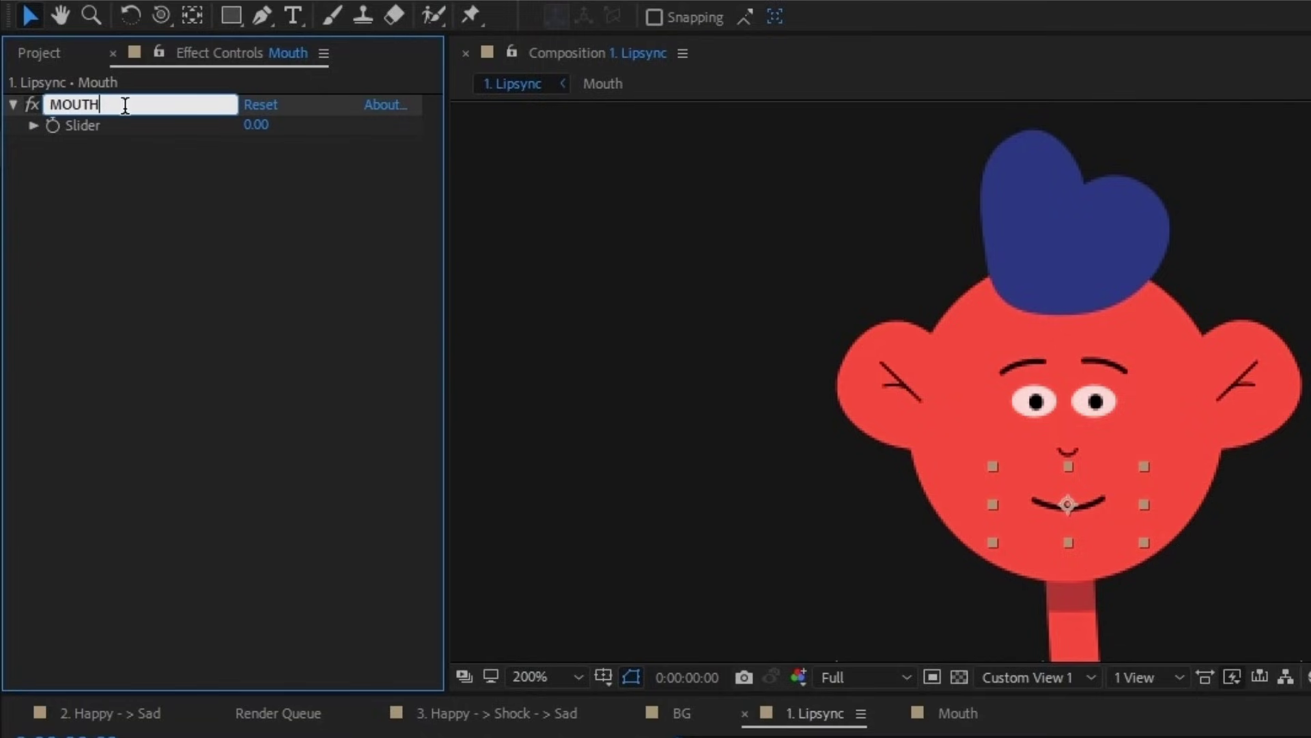
Name the slider MOUTH and pickwhip the Time Remap expression to it.
key(Return)
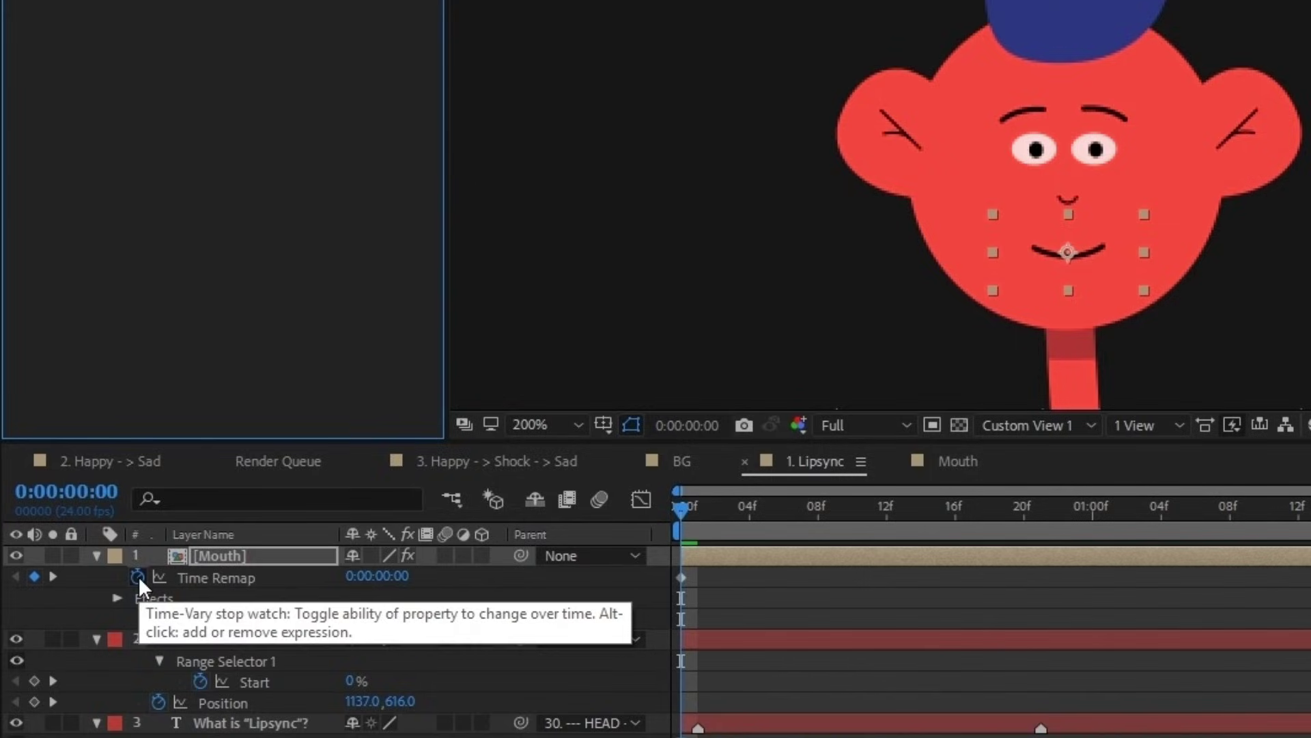
alt+click(137, 577)
click(561, 604)
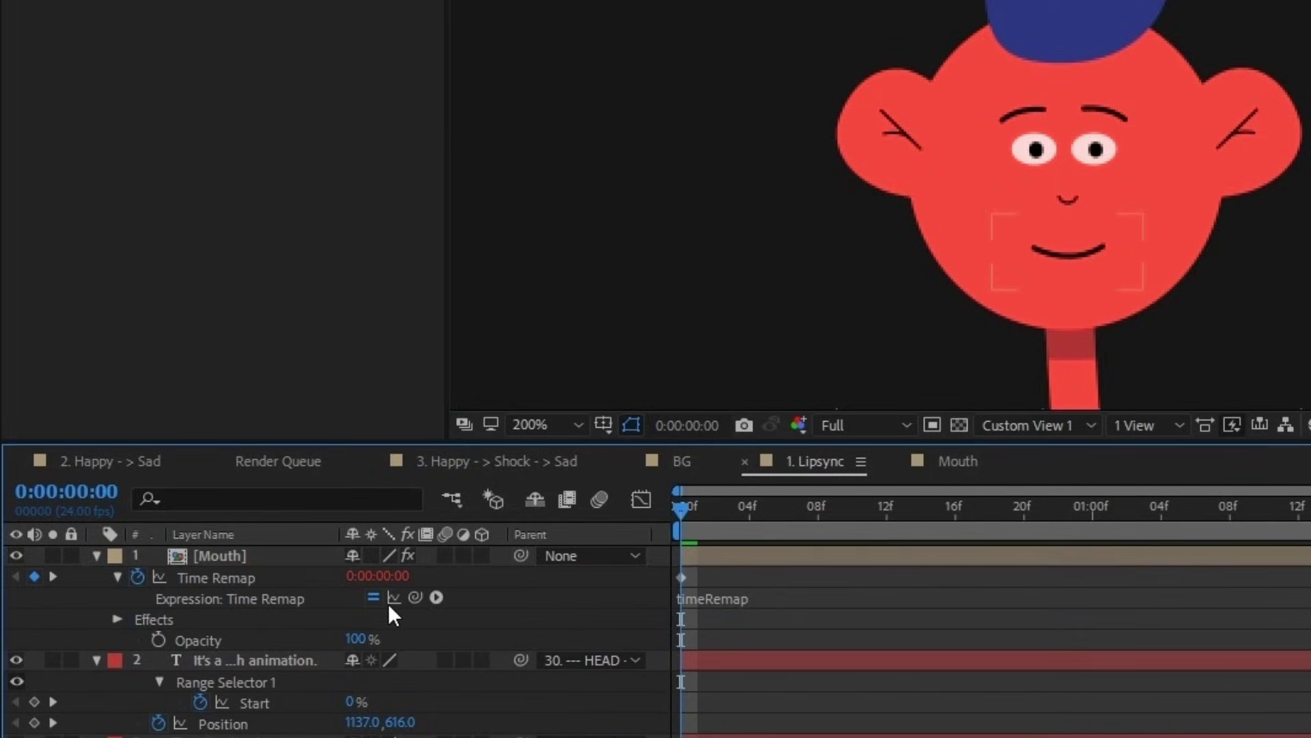
mouse_move(415, 597)
mouse_down()
mouse_move(94, 132)
mouse_move(101, 123)
mouse_up()
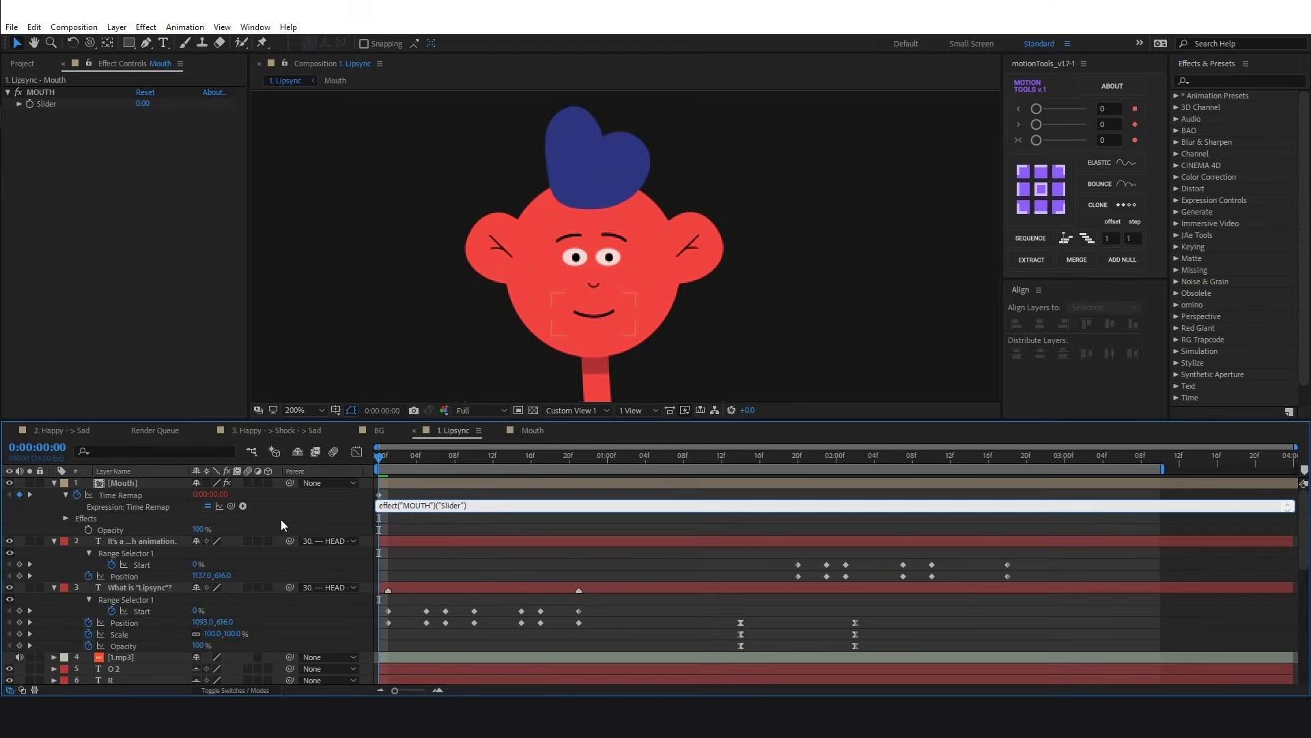
Convert the MOUTH slider's starting keyframe into a hold keyframe.
click(29, 102)
click(376, 520)
key(u)
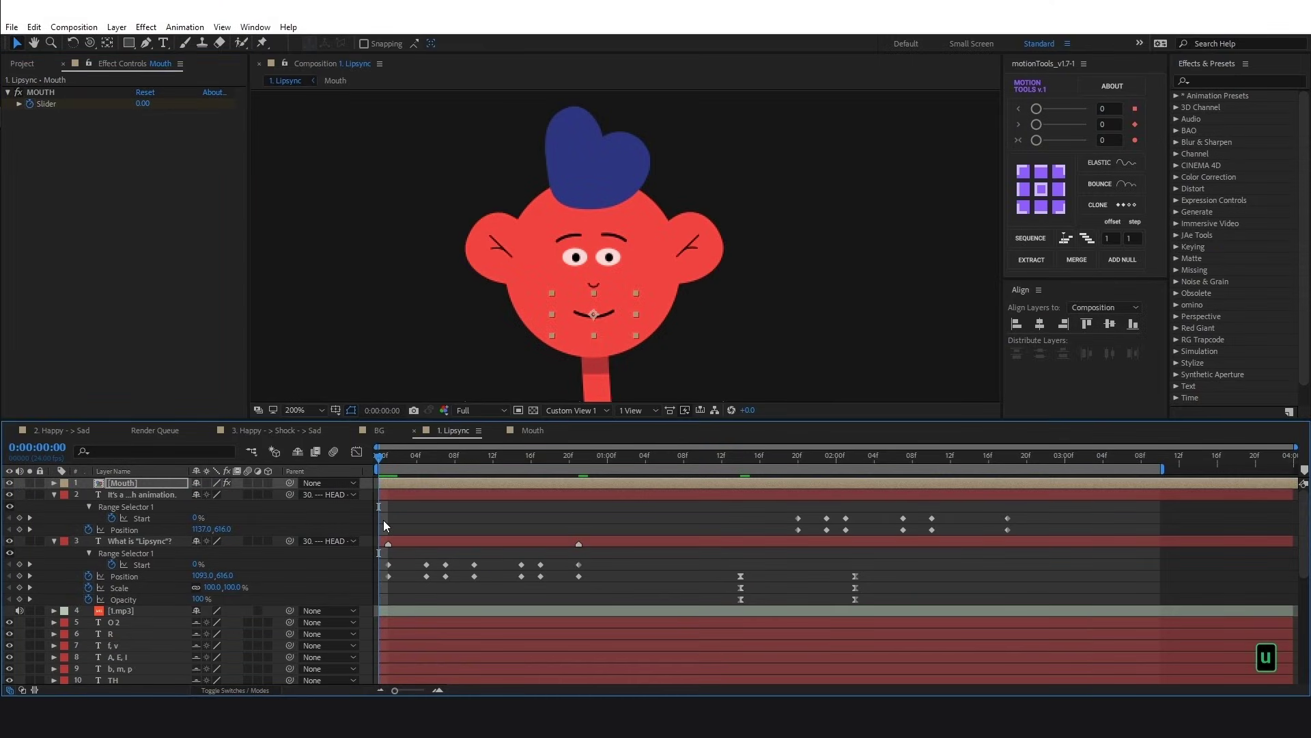
key(u)
click(379, 519)
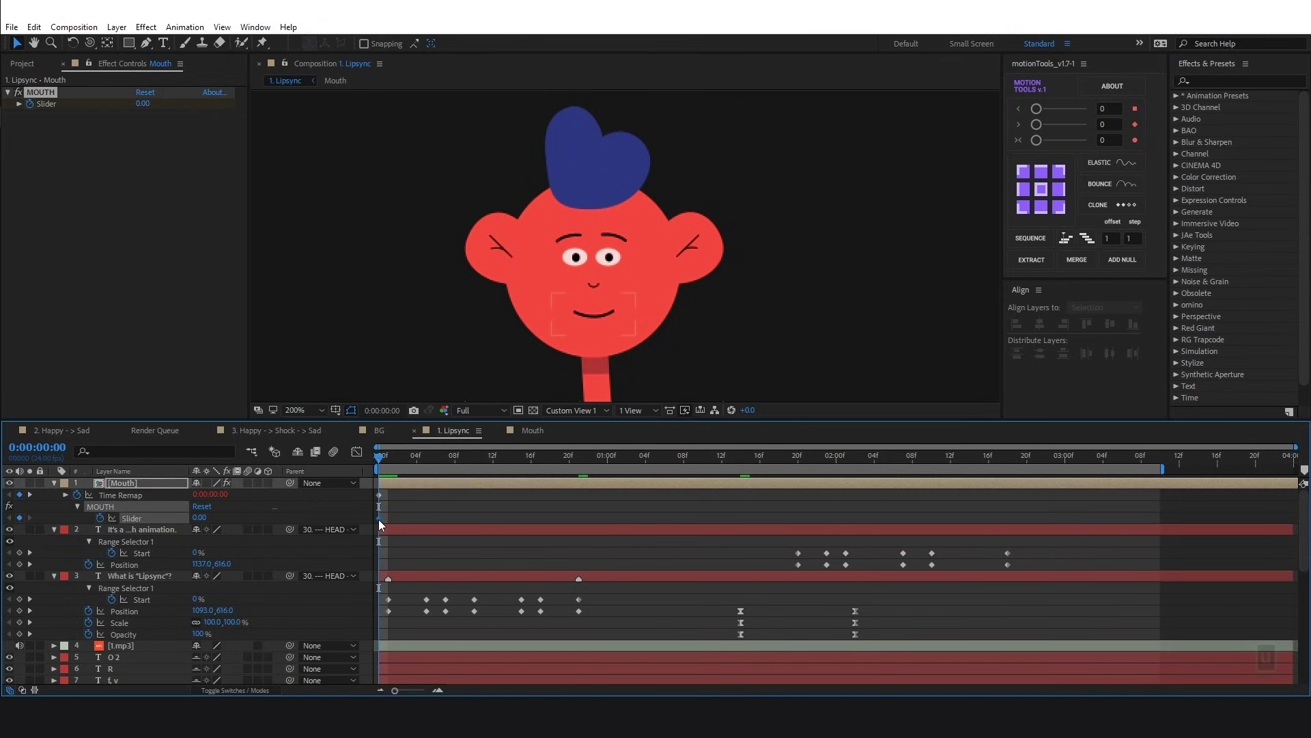
click(1132, 111)
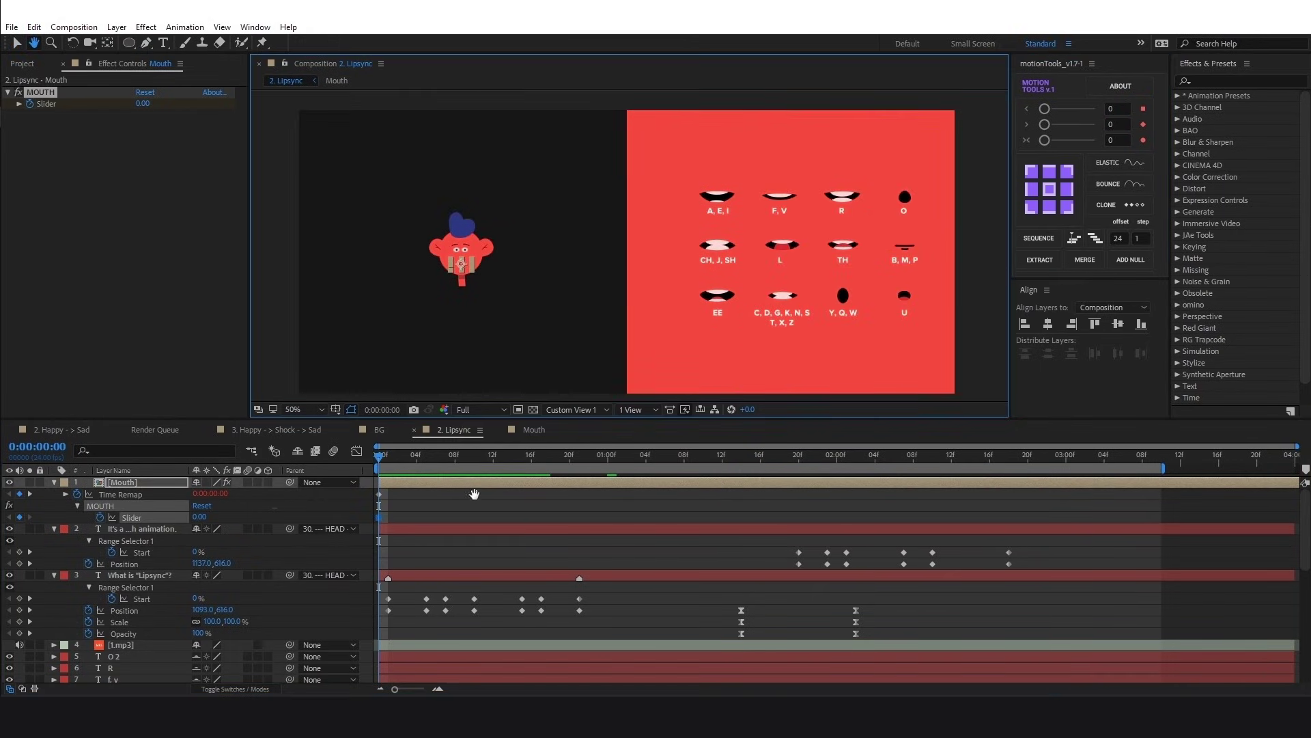
Keyframe the MOUTH slider to mouth shapes 11, 7 and 10 along the dialogue.
key(v)
drag(385, 468, 389, 481)
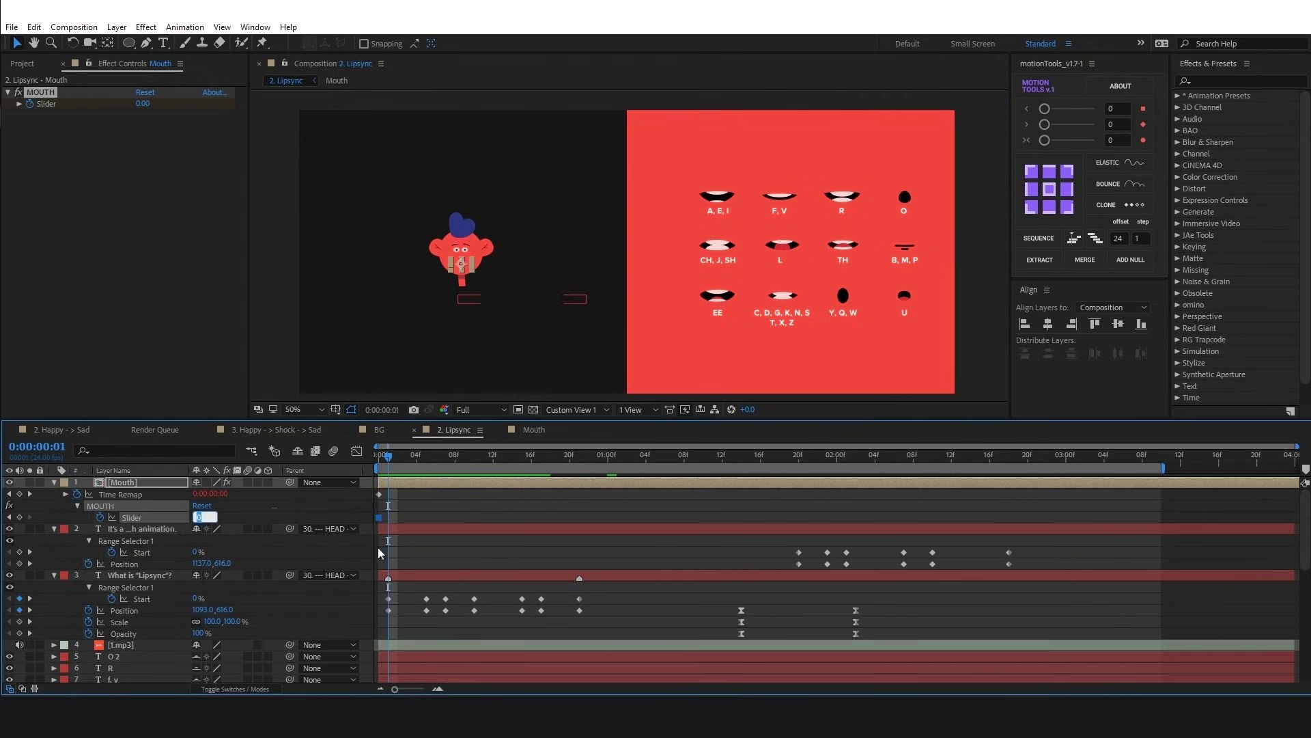
text(11)
key(Return)
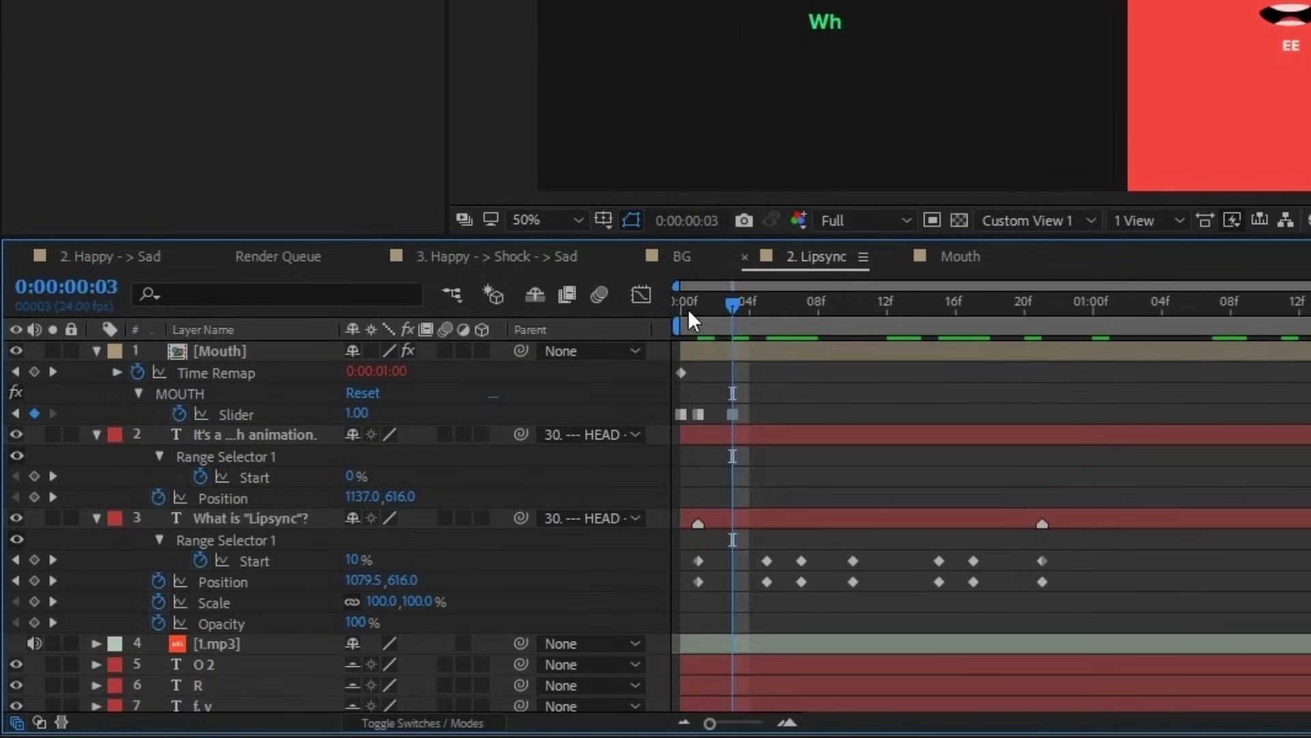
drag(419, 459, 428, 453)
click(204, 517)
text(7)
key(Return)
key(Page_Down)
key(Page_Down)
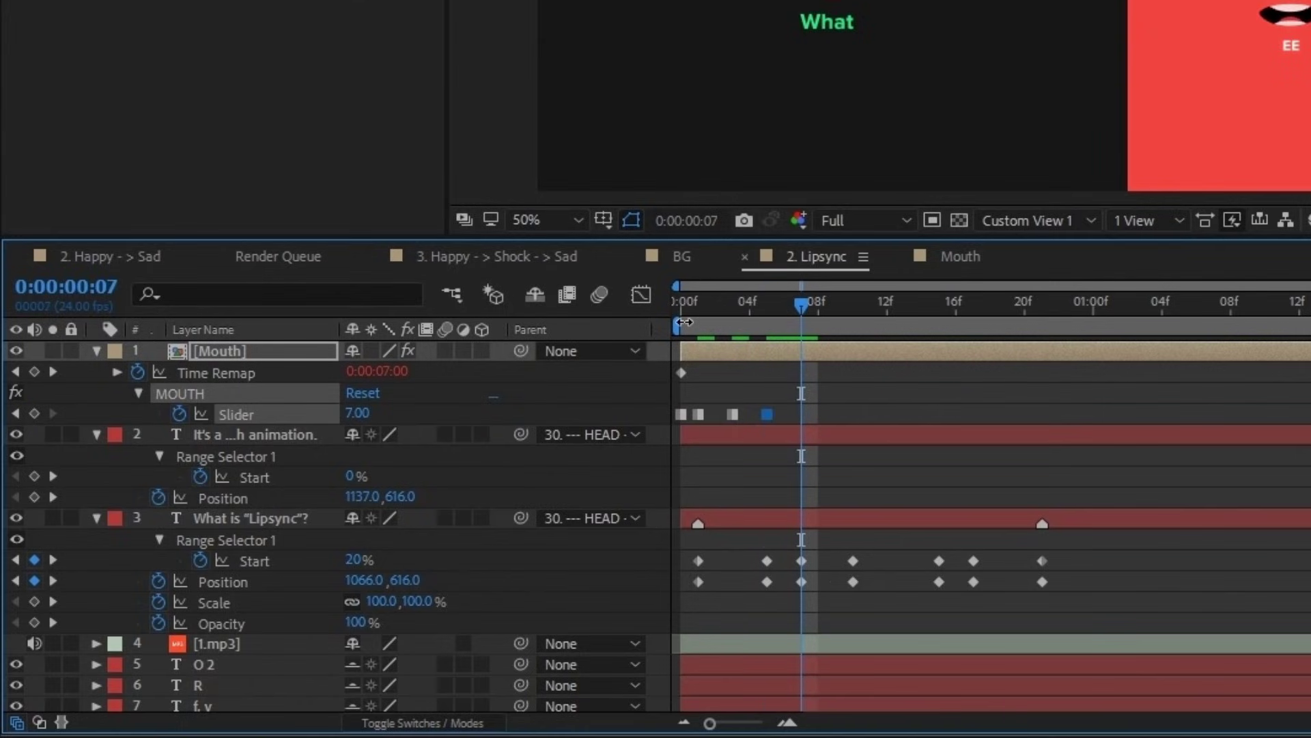
key(Page_Down)
key(Page_Down)
click(358, 413)
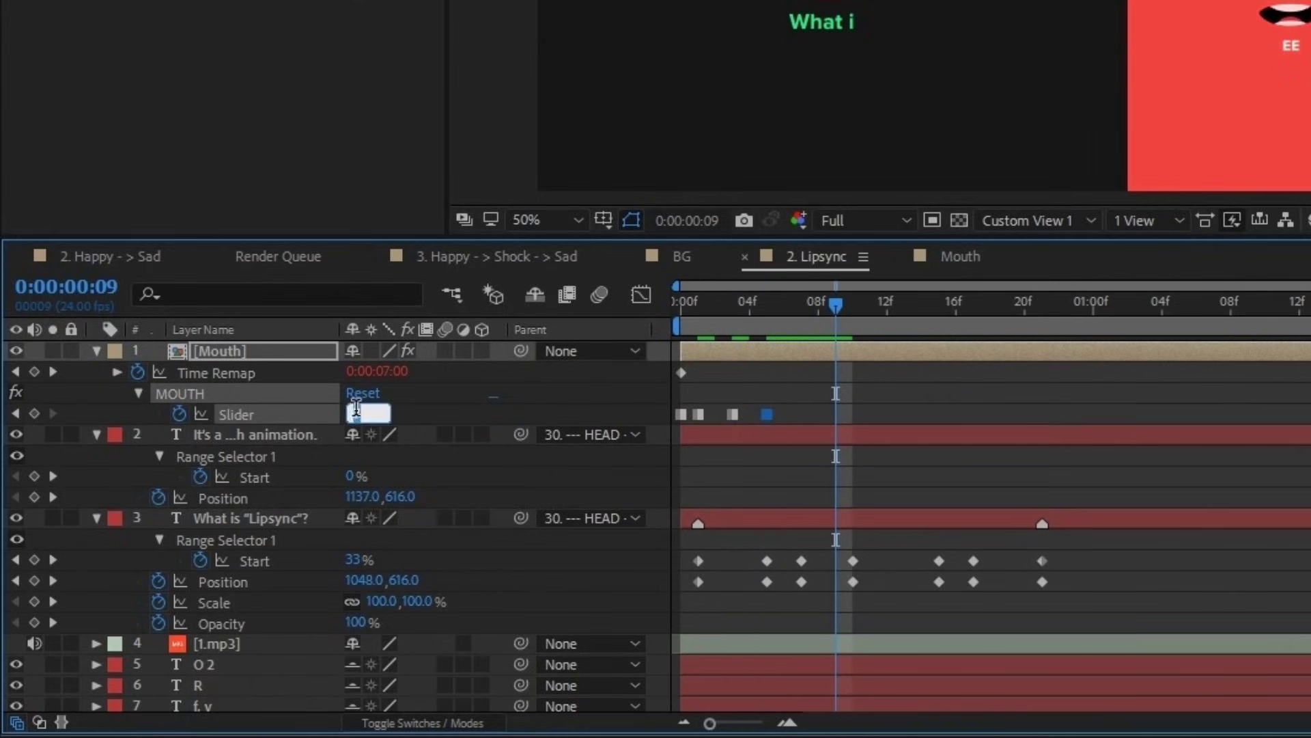
text(10)
key(Return)
key(Page_Down)
key(Page_Down)
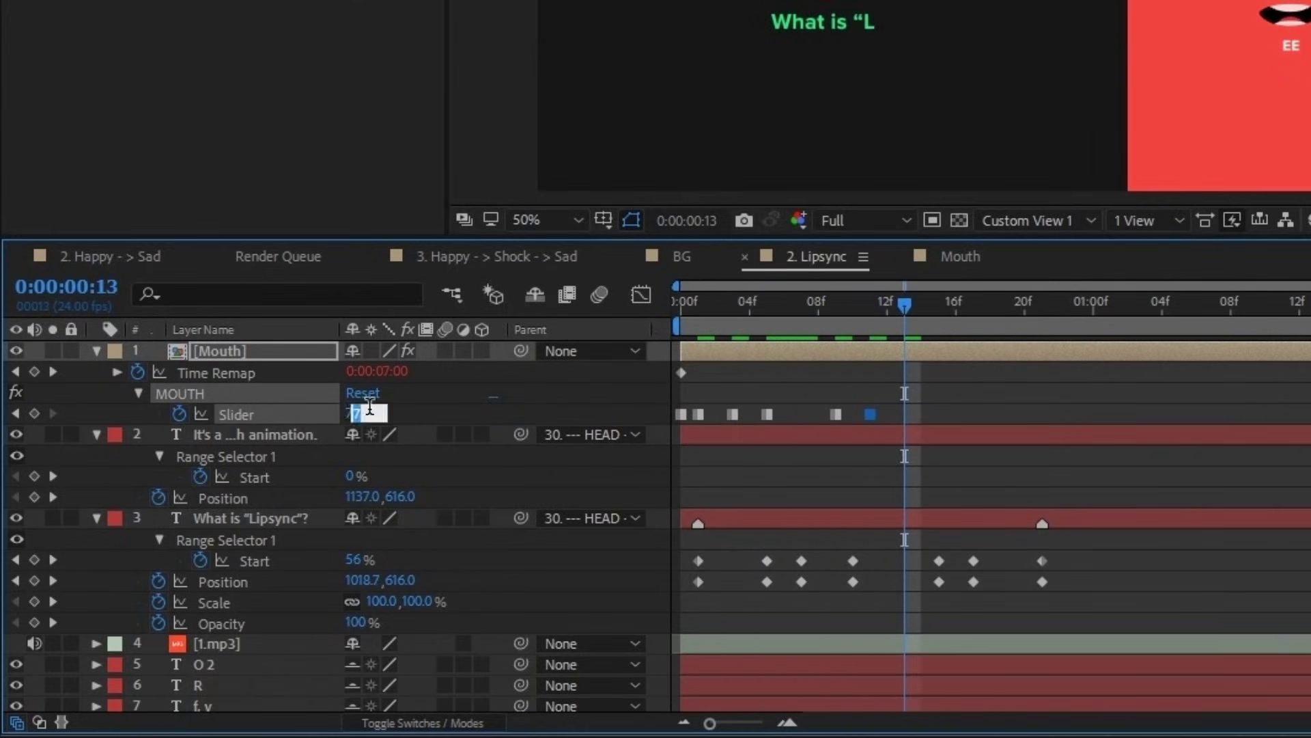